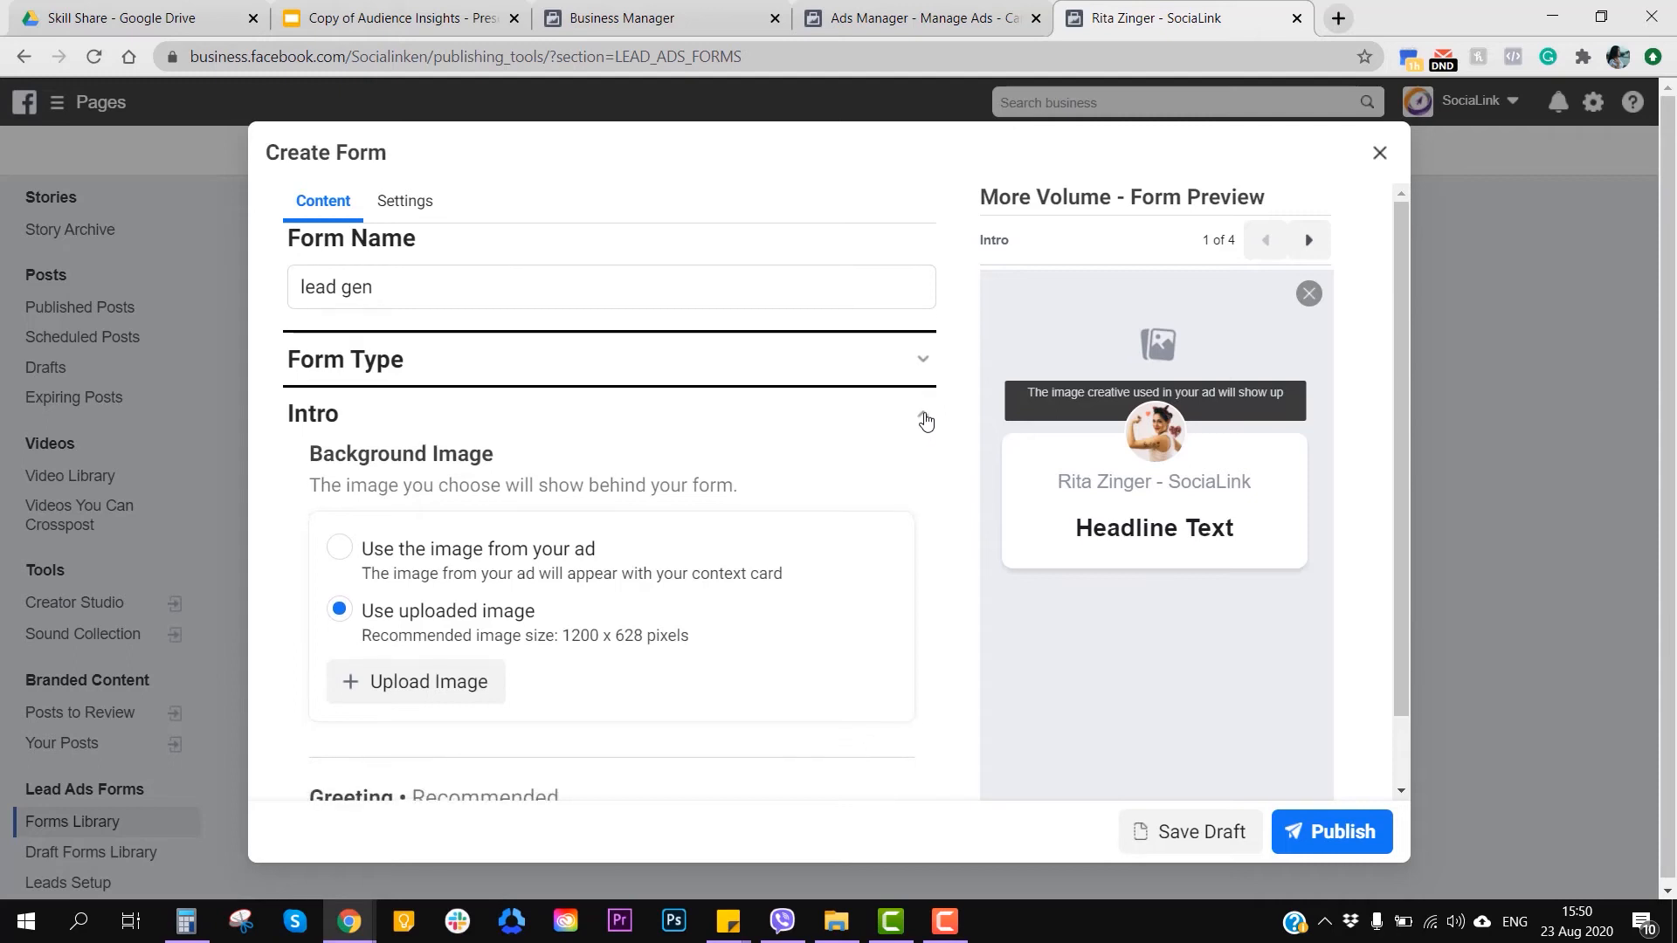
# Collapse the Intro section and expand the Questions section down to its prefill question settings
pyautogui.click(923, 413)
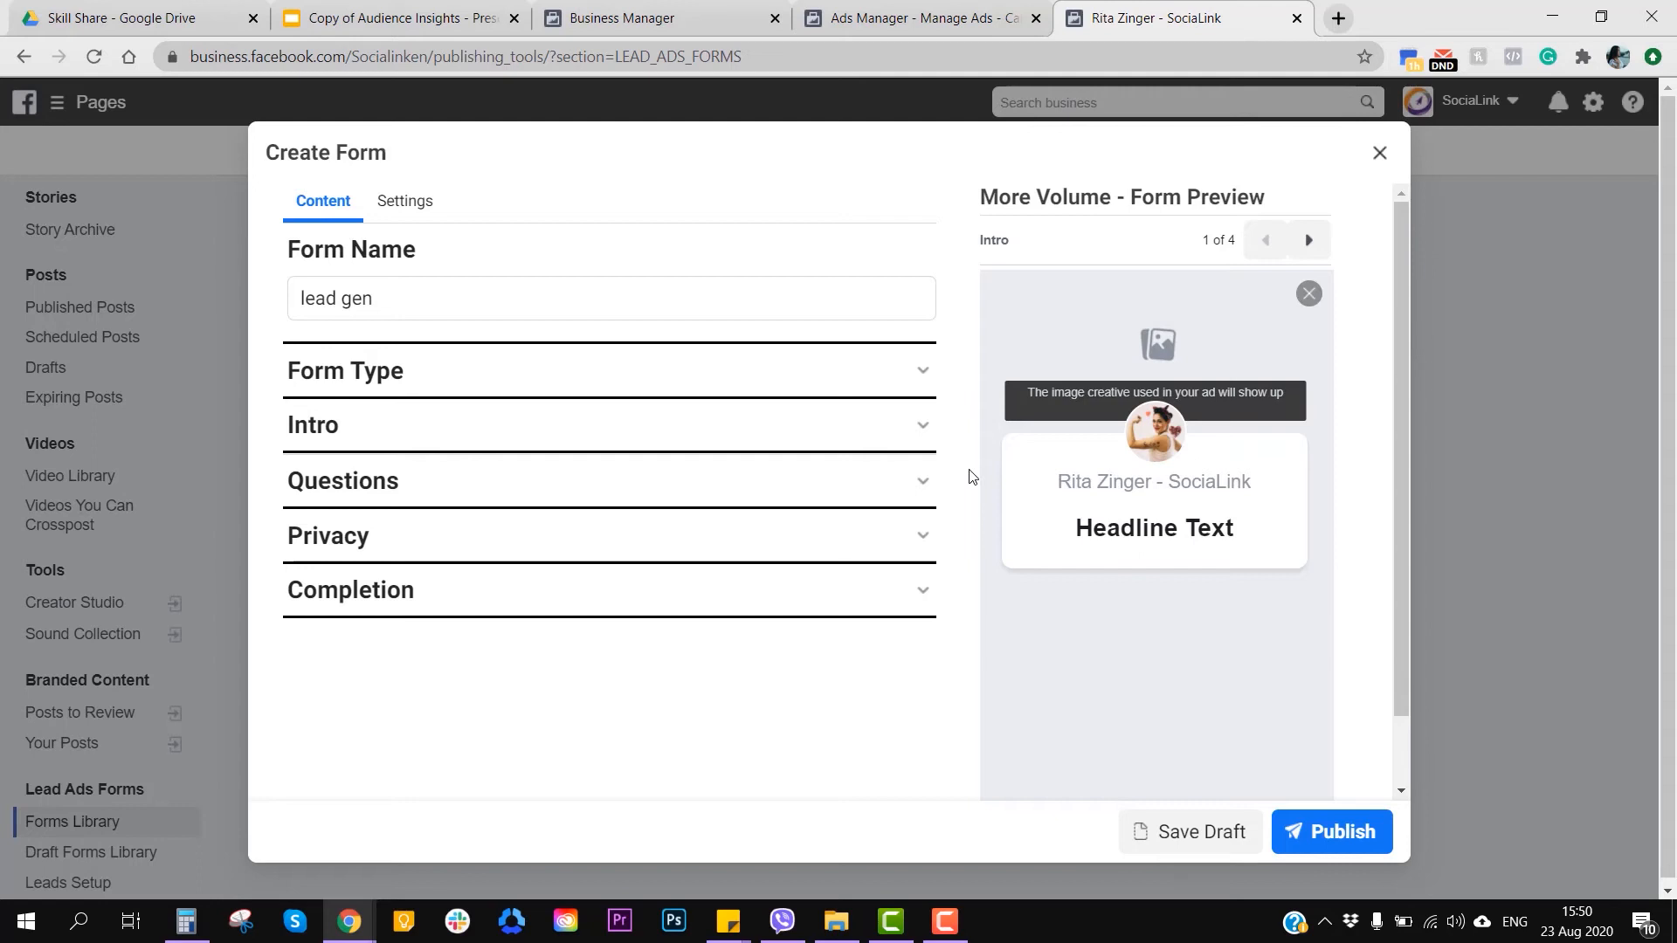
pyautogui.click(921, 483)
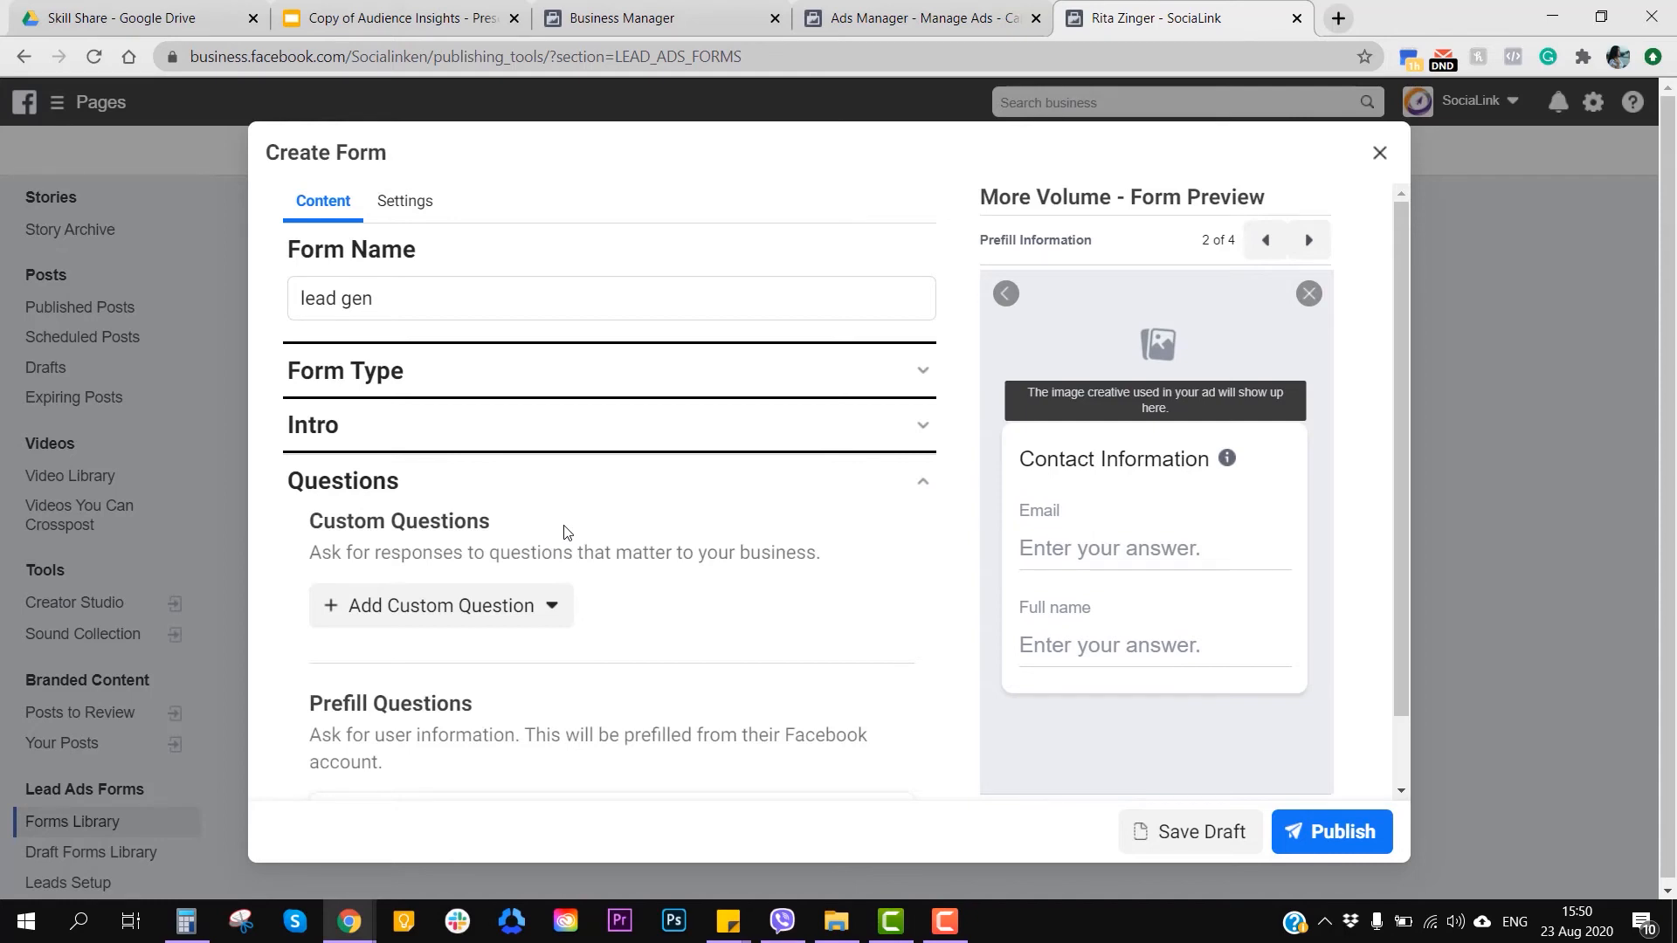
pyautogui.scroll(-4, 566, 532)
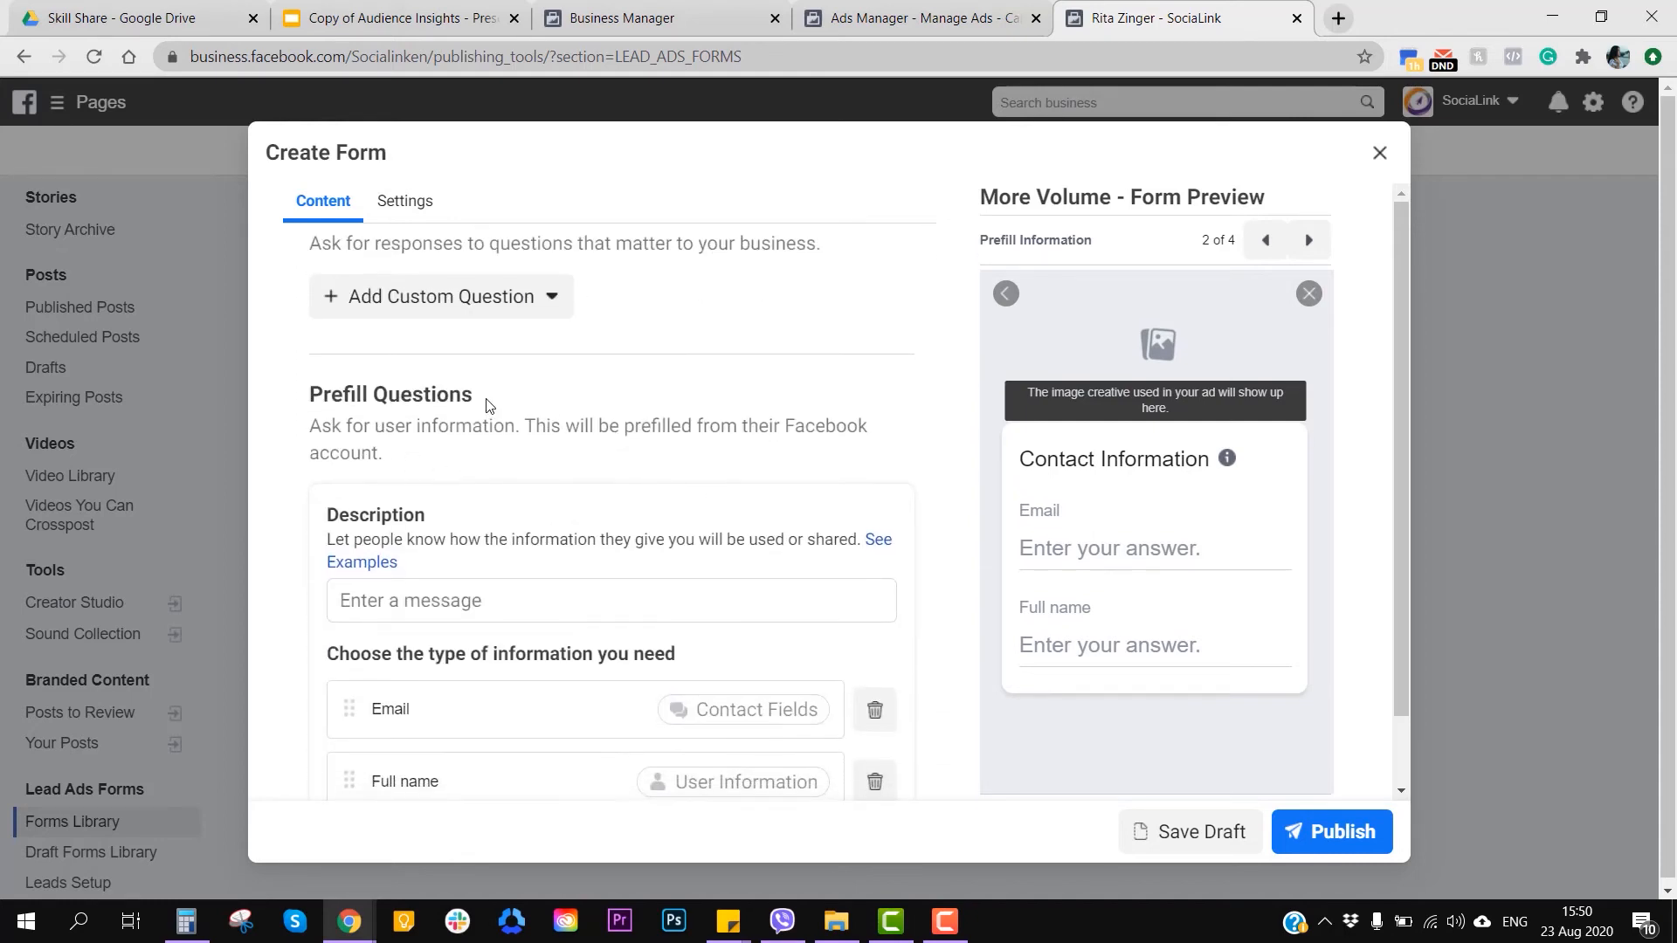
pyautogui.scroll(-2, 551, 468)
pyautogui.scroll(-1, 376, 469)
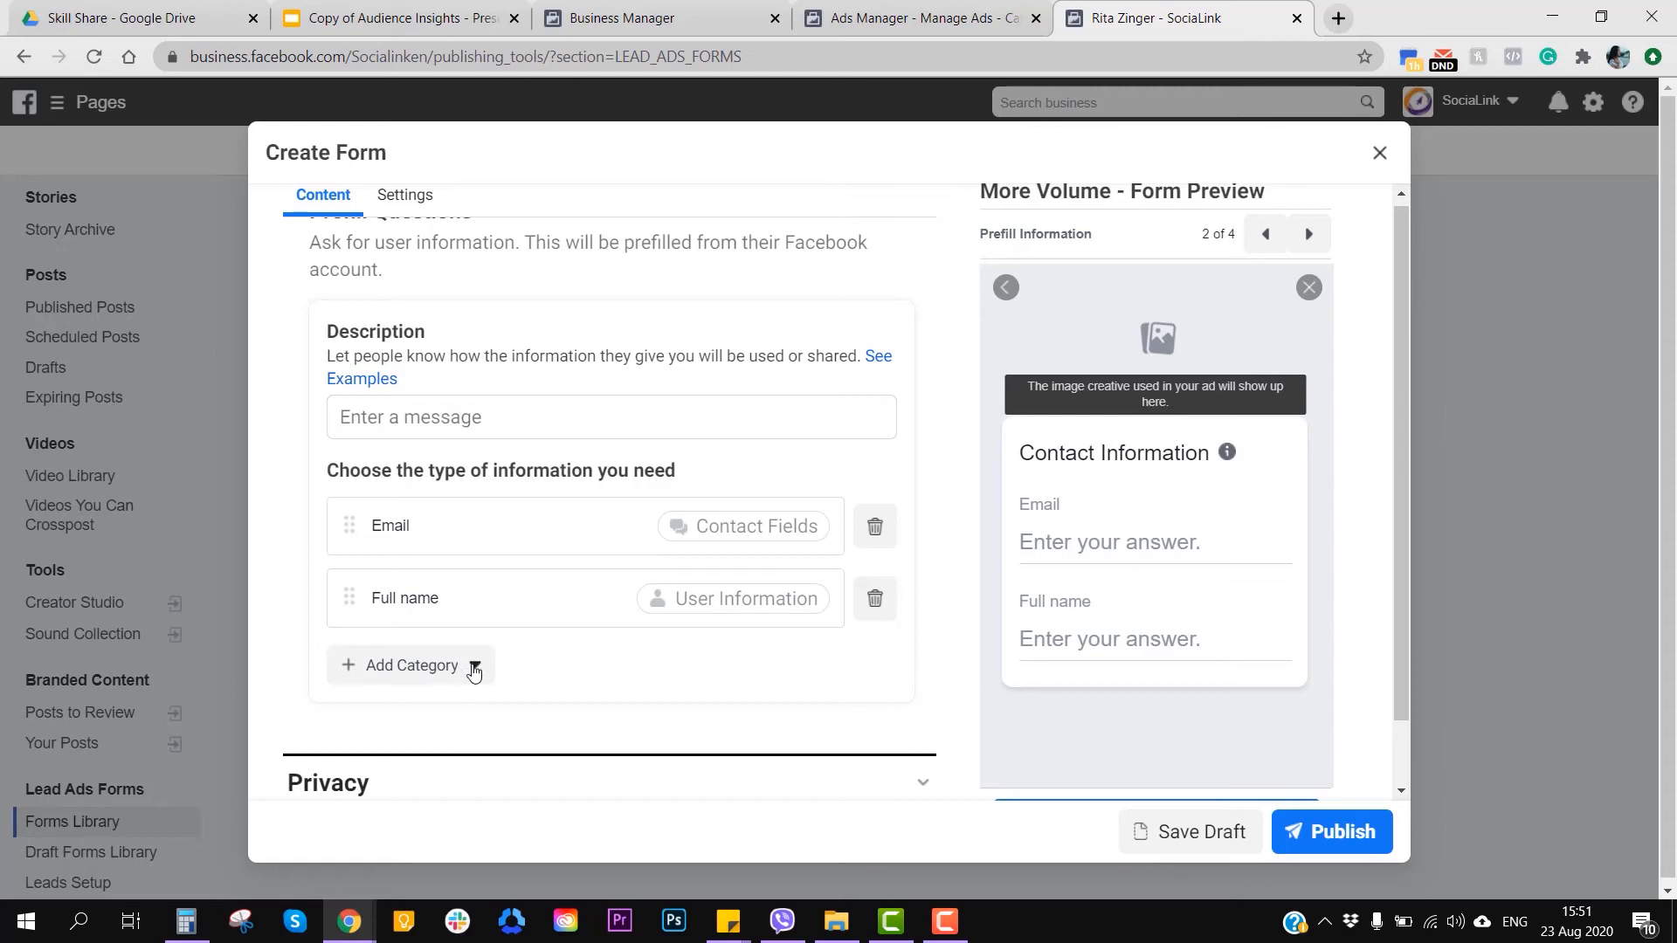
pyautogui.scroll(-1, 419, 486)
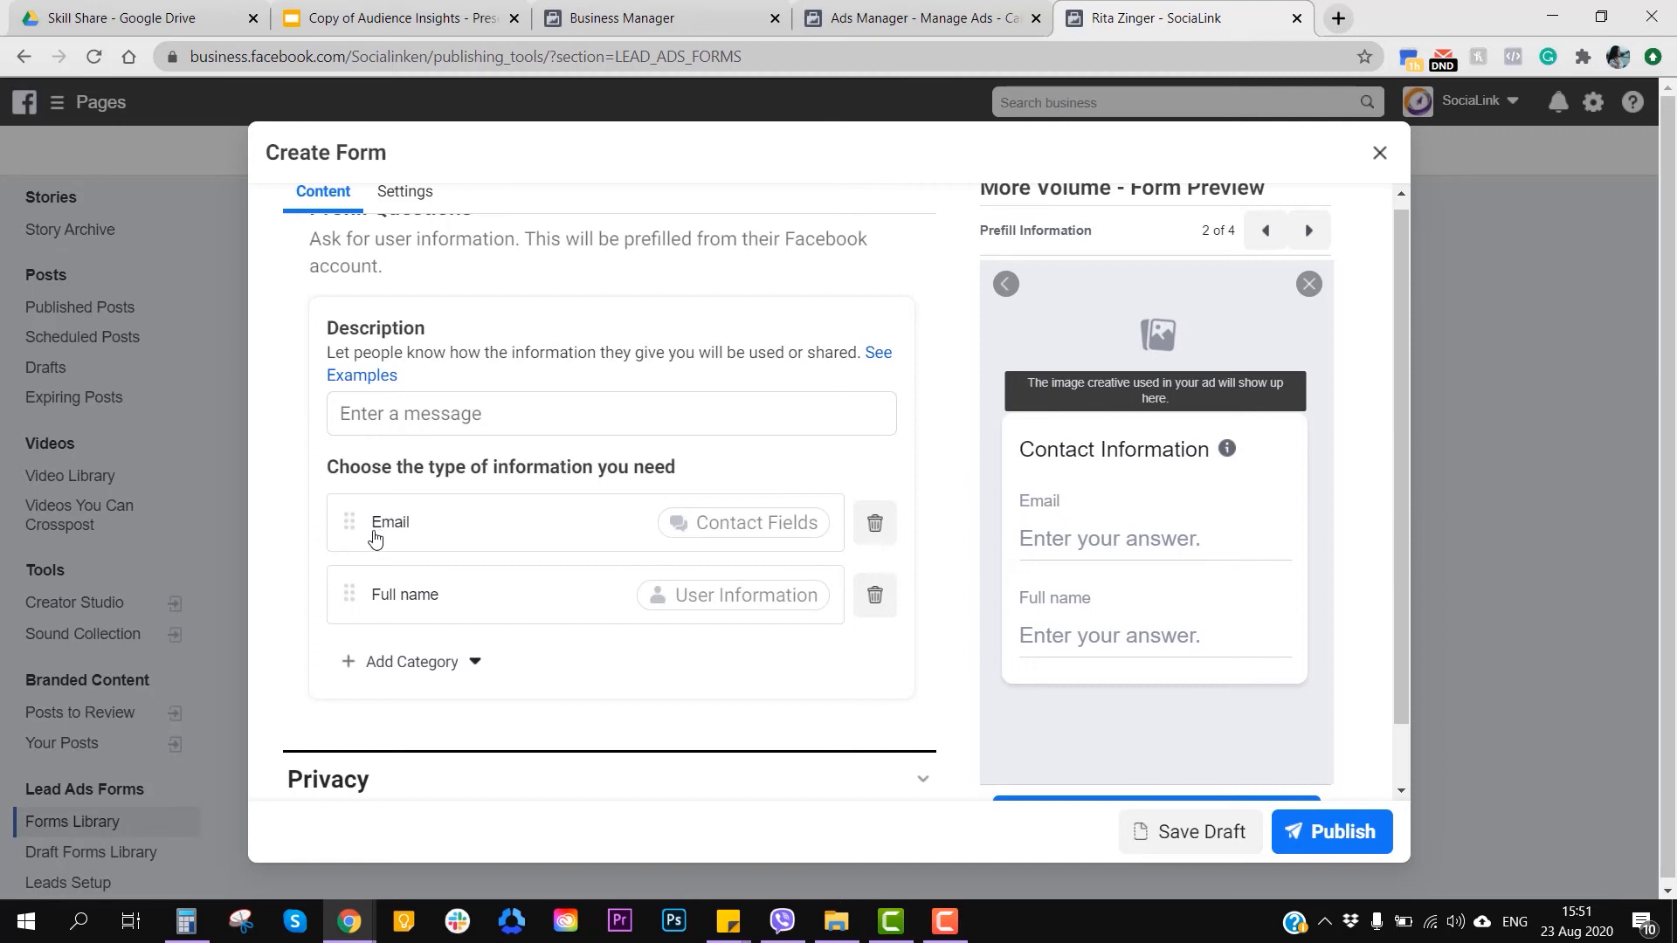
# Examine the additional prefill information categories and the Contact Fields options, leaving without adding one
pyautogui.click(461, 662)
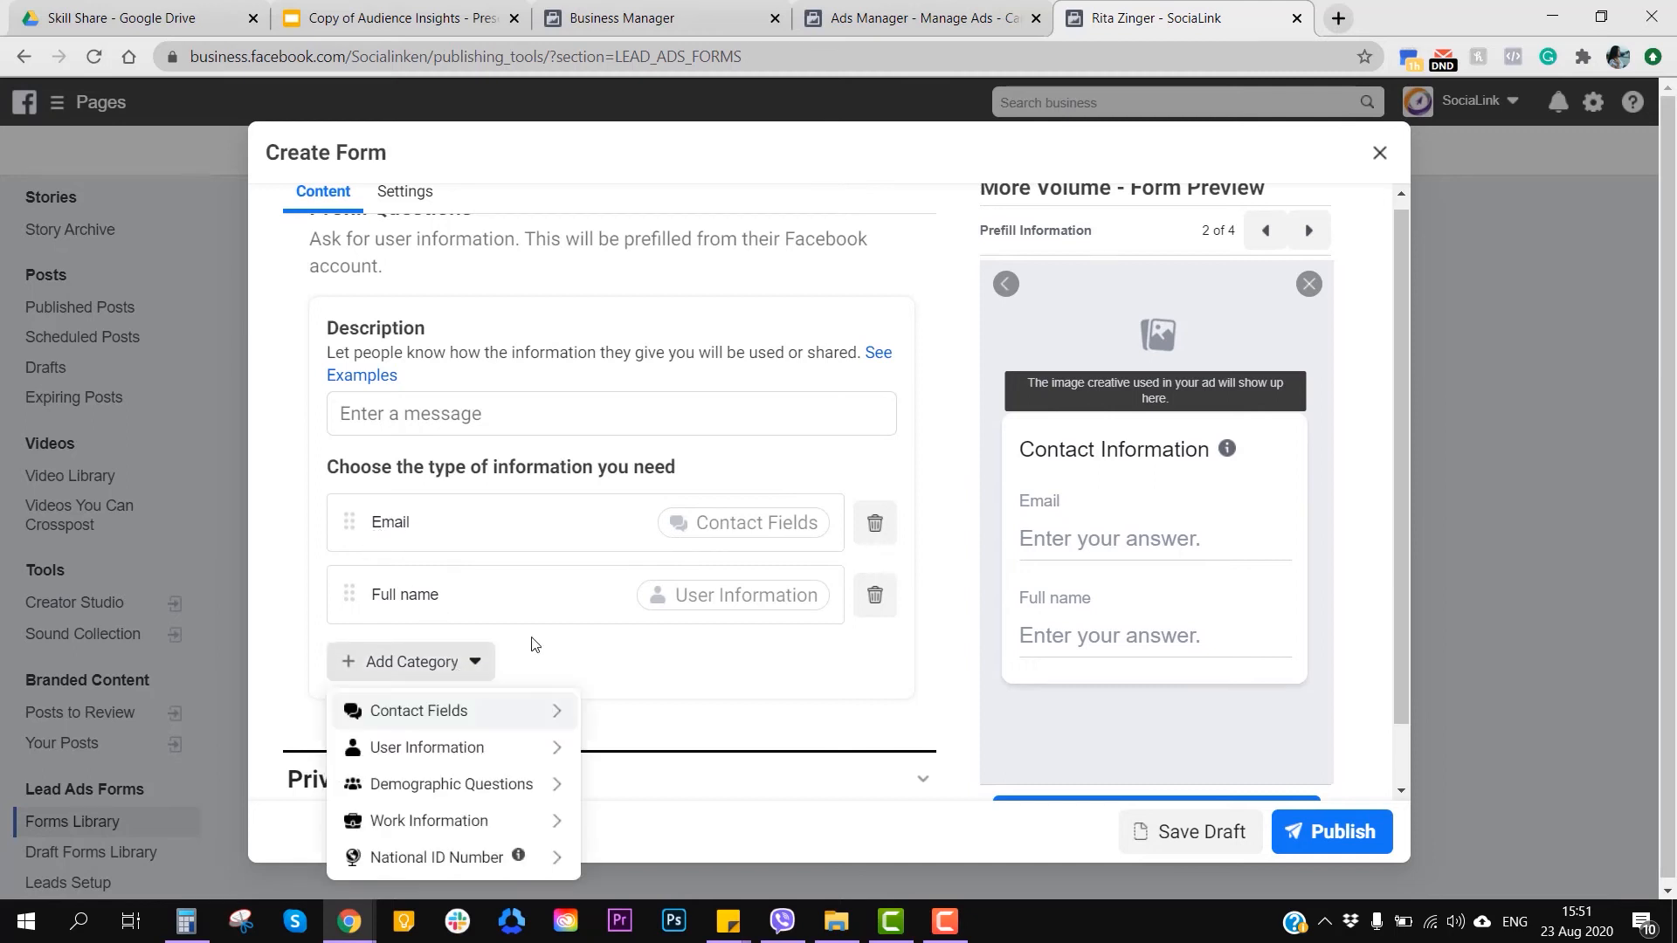
pyautogui.moveTo(549, 708)
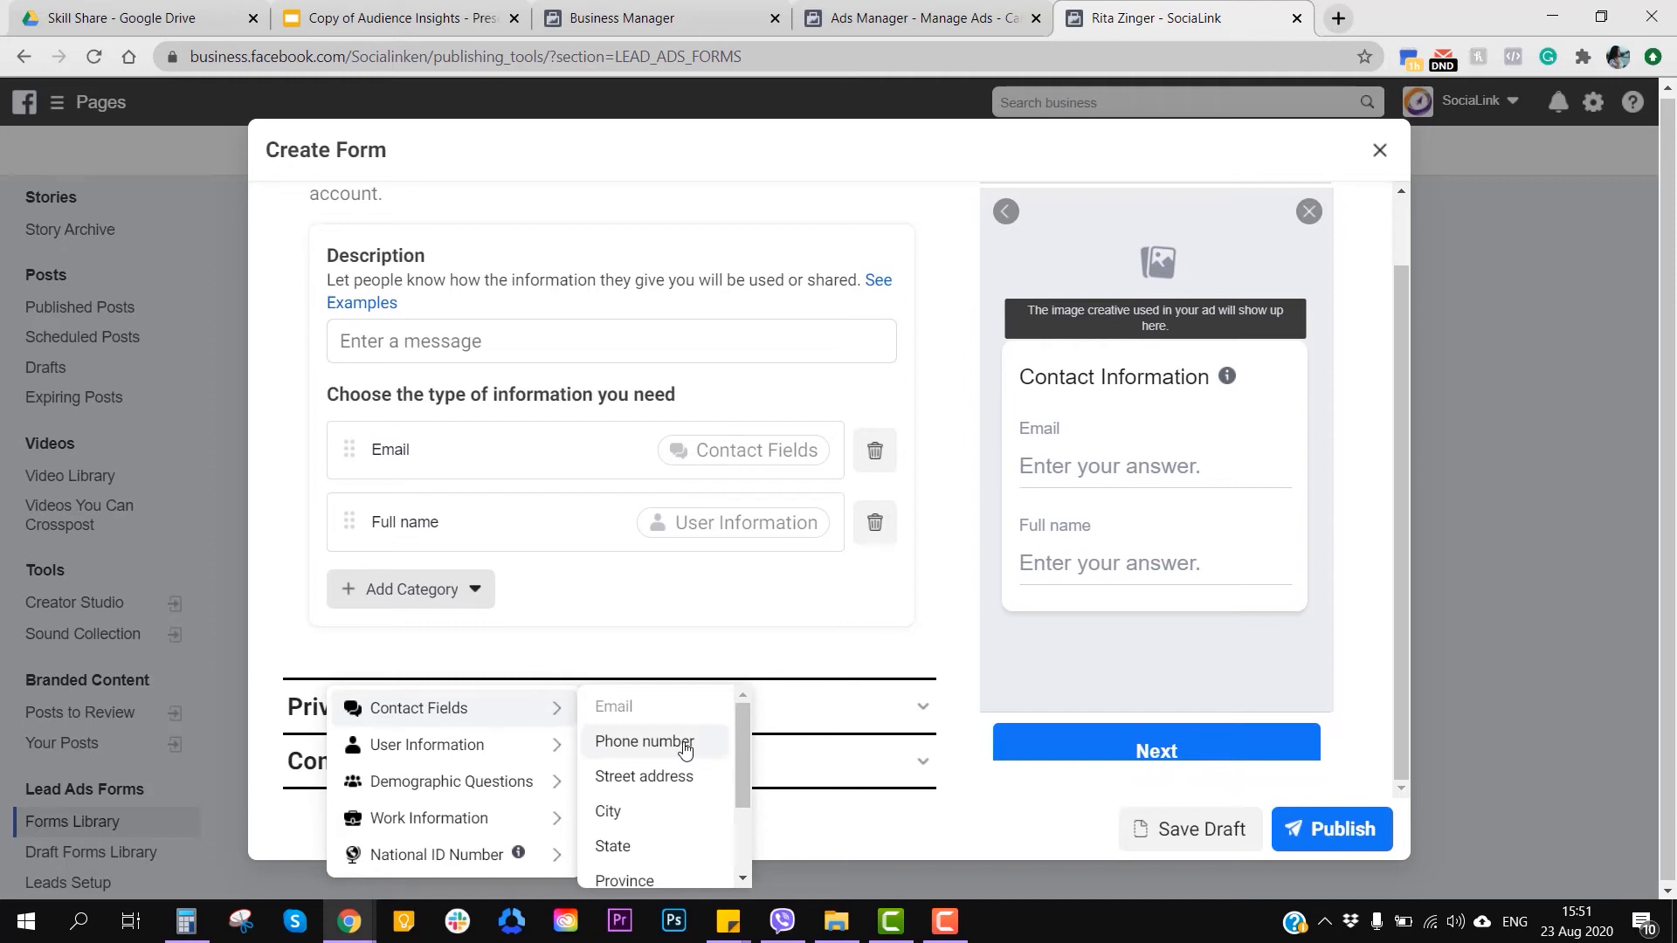
pyautogui.scroll(-2, 637, 816)
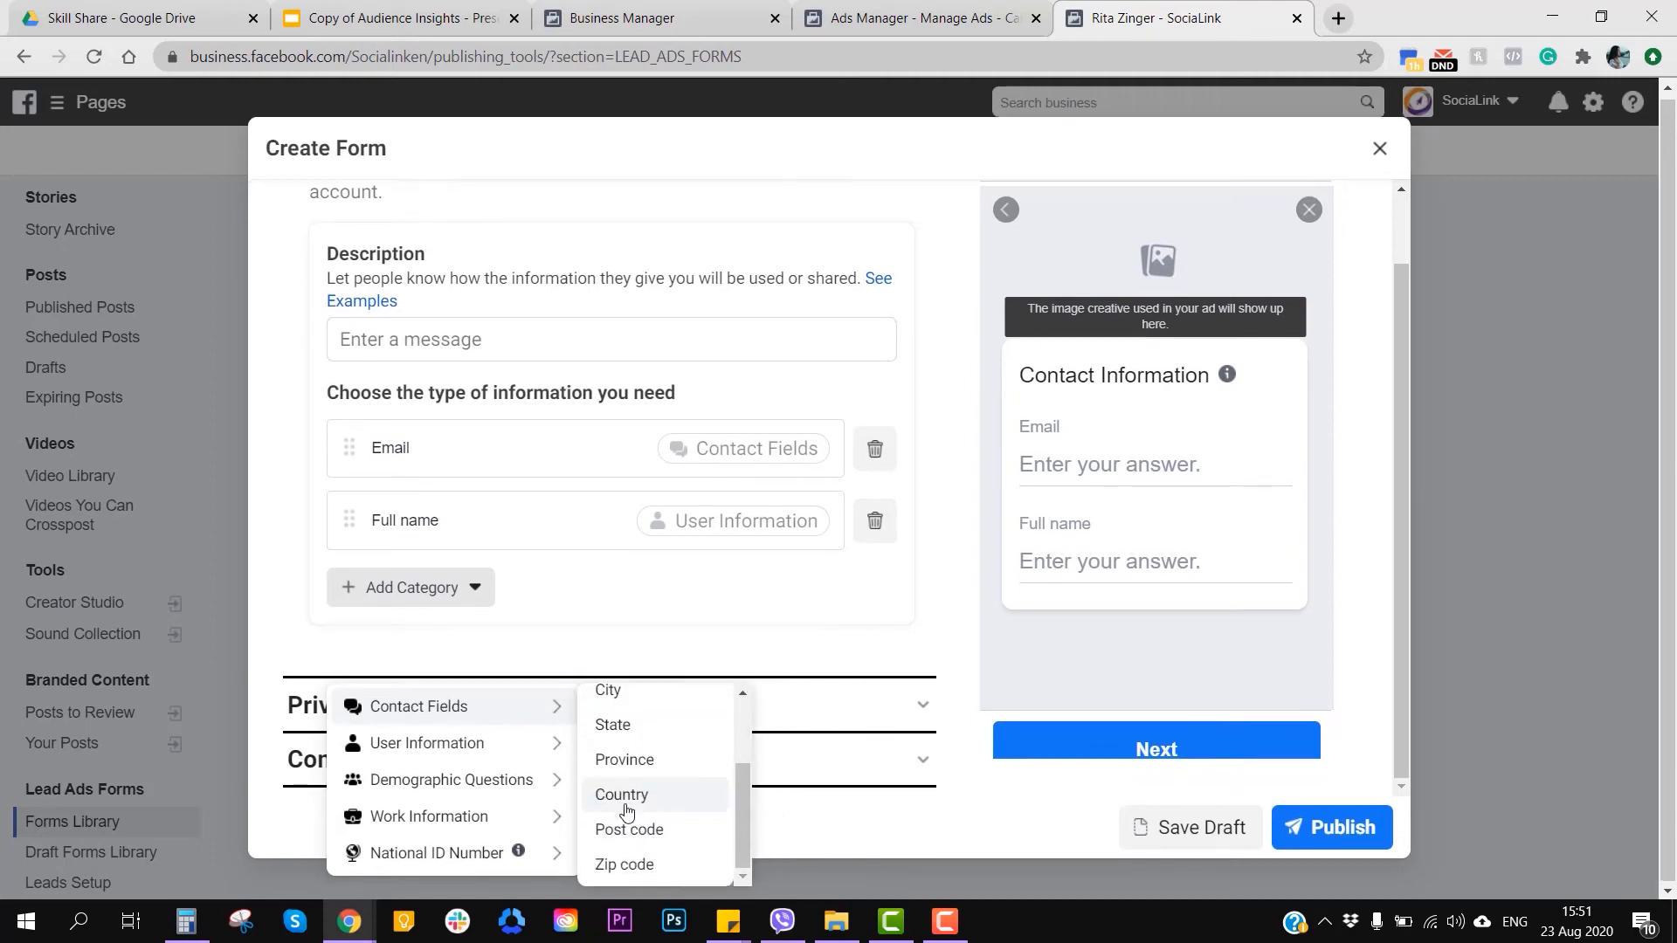
pyautogui.moveTo(419, 781)
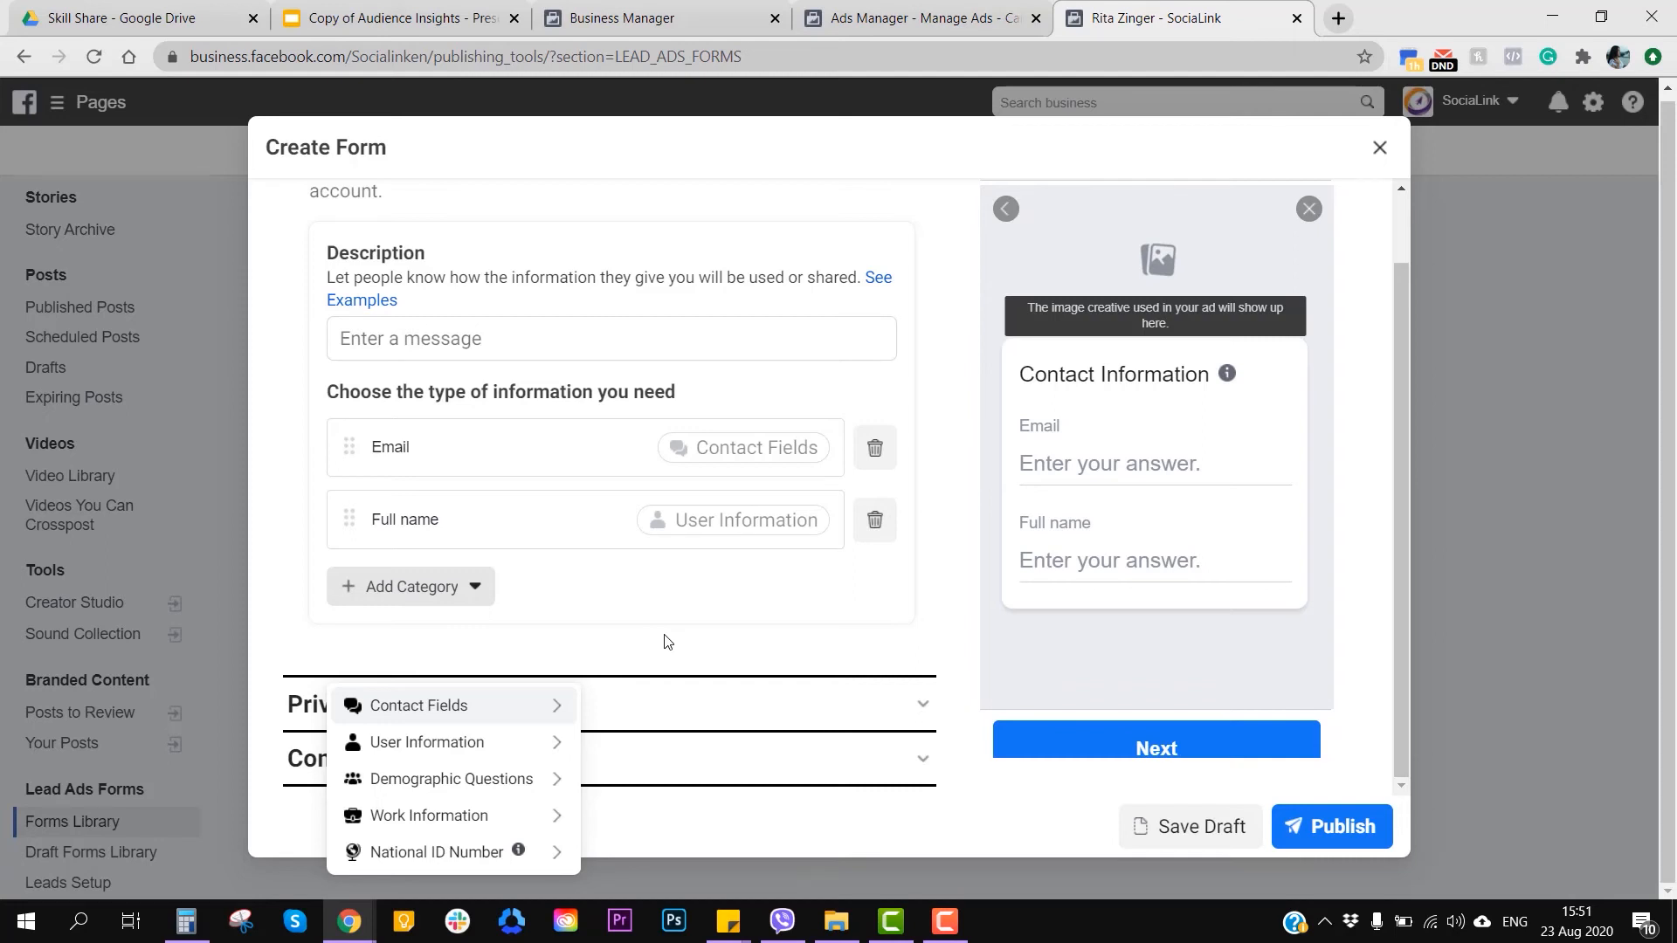
pyautogui.click(666, 642)
# Add a Multiple Choice custom question to the Questions section of the form
pyautogui.scroll(3, 668, 637)
pyautogui.scroll(3, 672, 640)
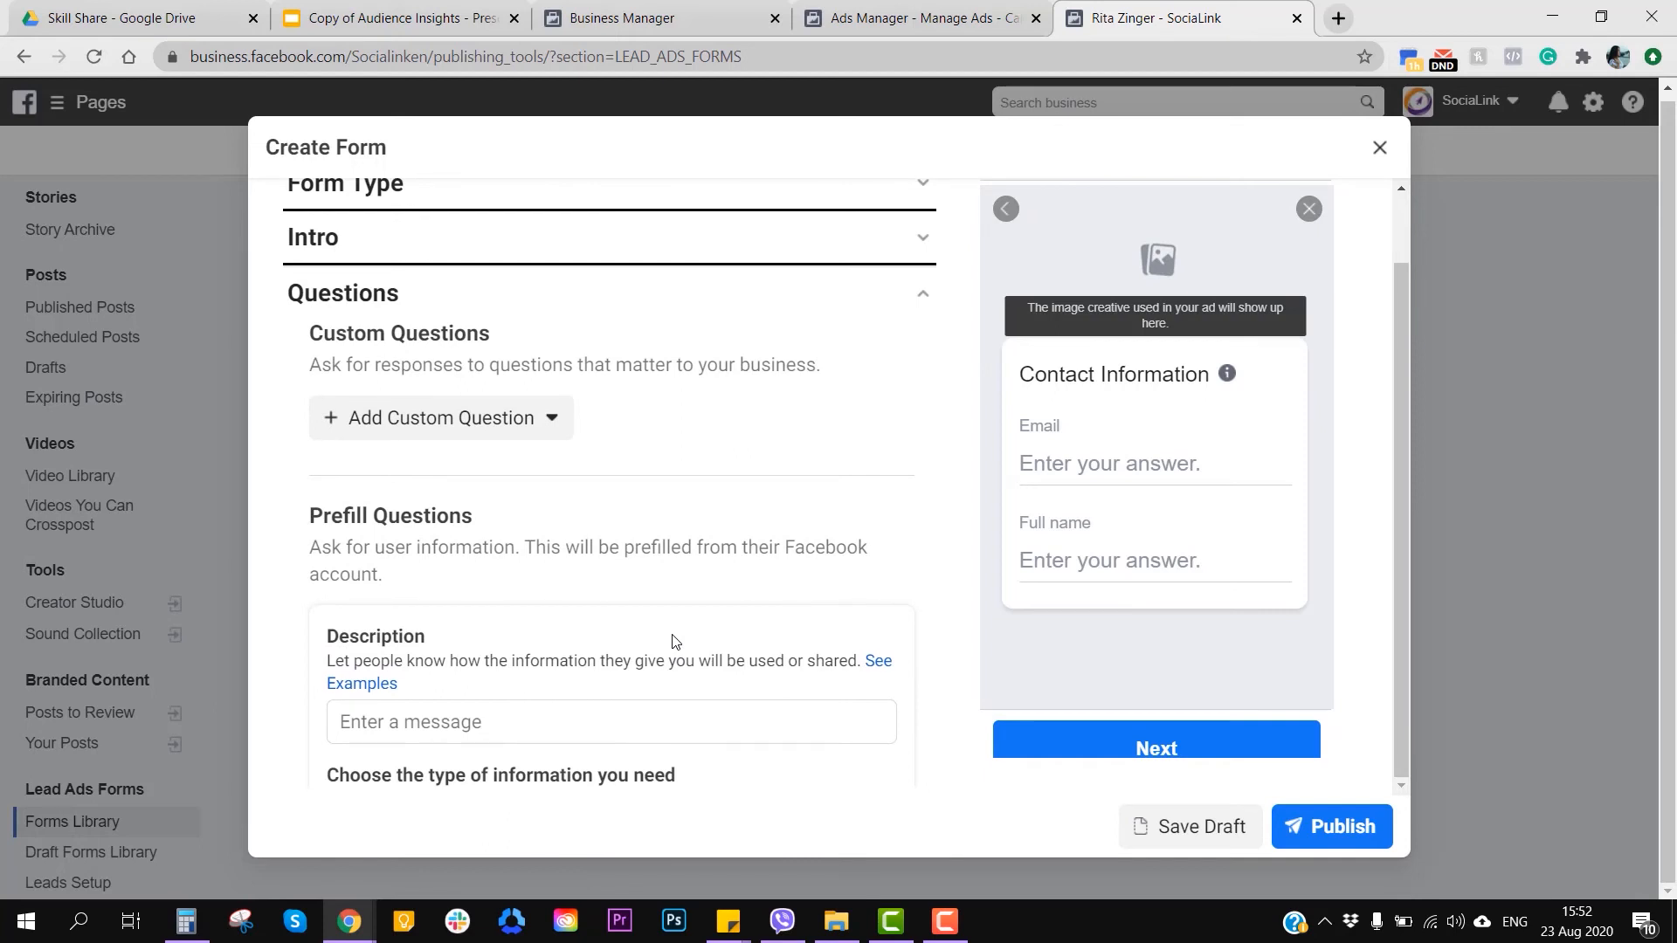
pyautogui.scroll(-1, 385, 318)
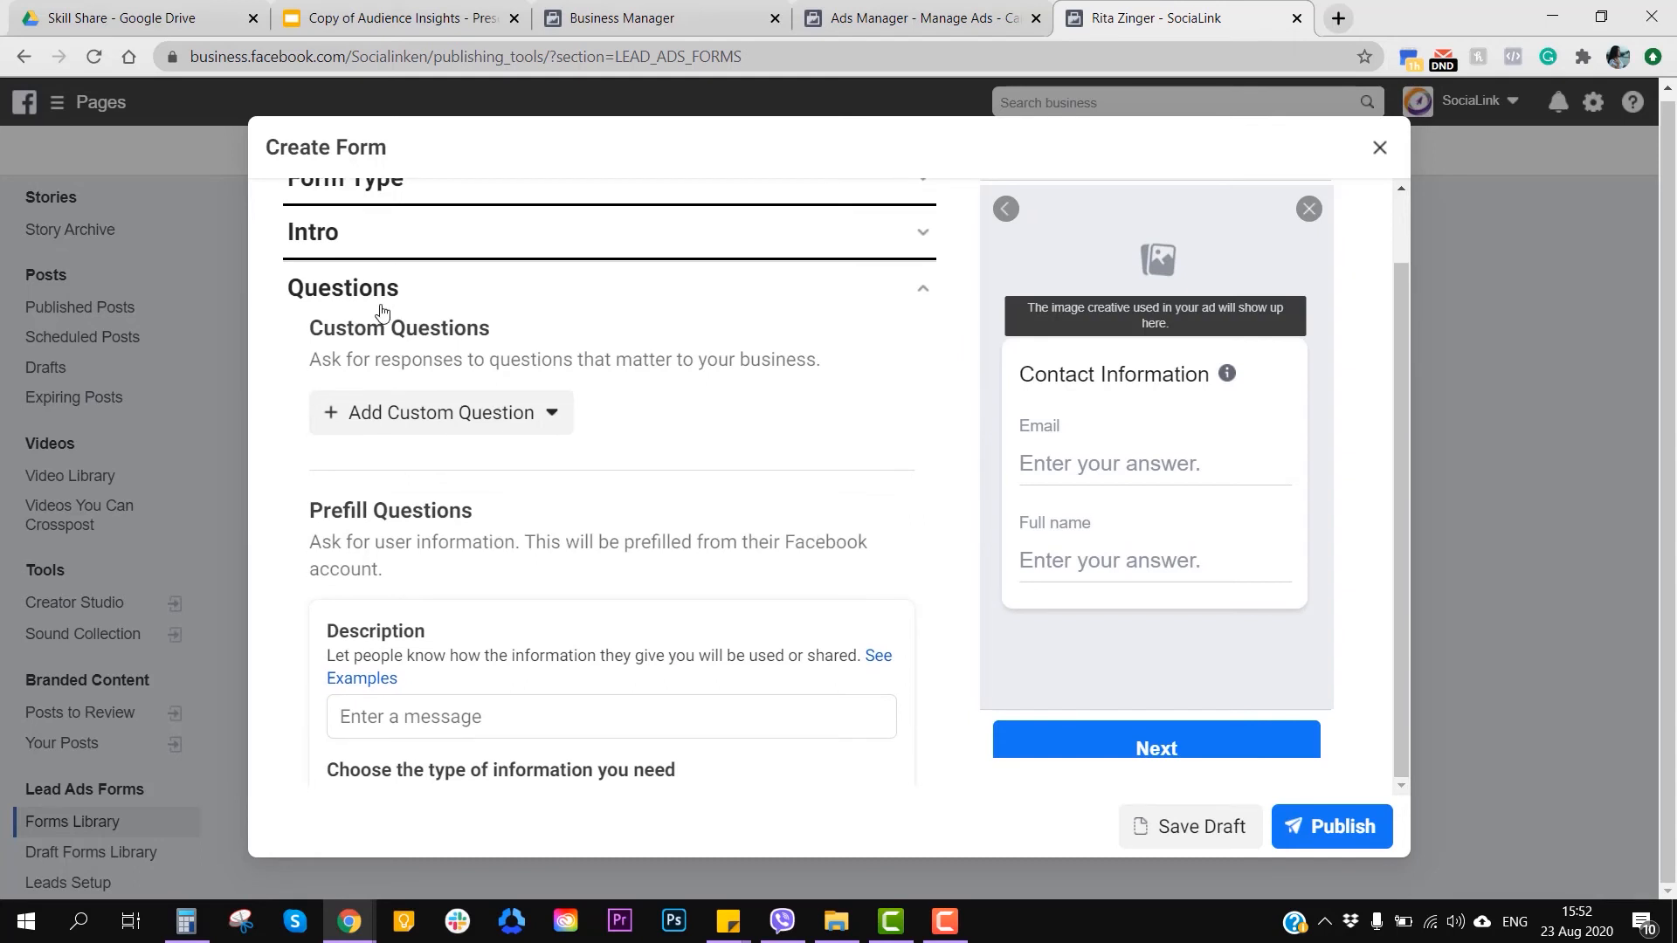
pyautogui.scroll(-1, 446, 358)
pyautogui.scroll(-1, 428, 387)
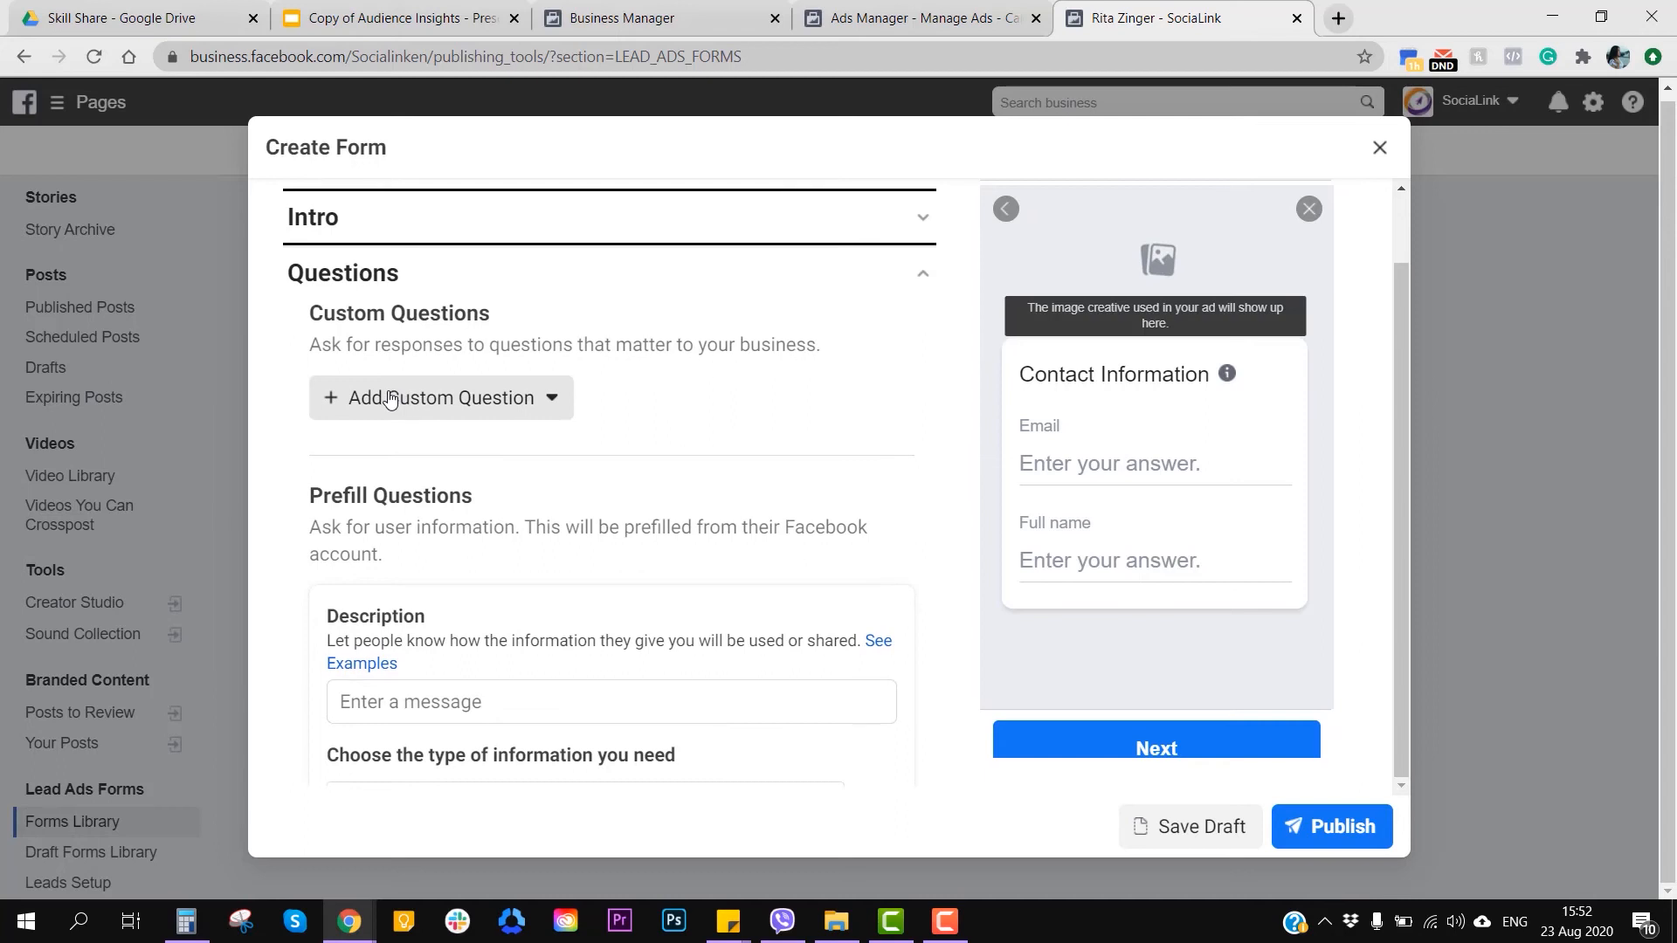
pyautogui.click(538, 400)
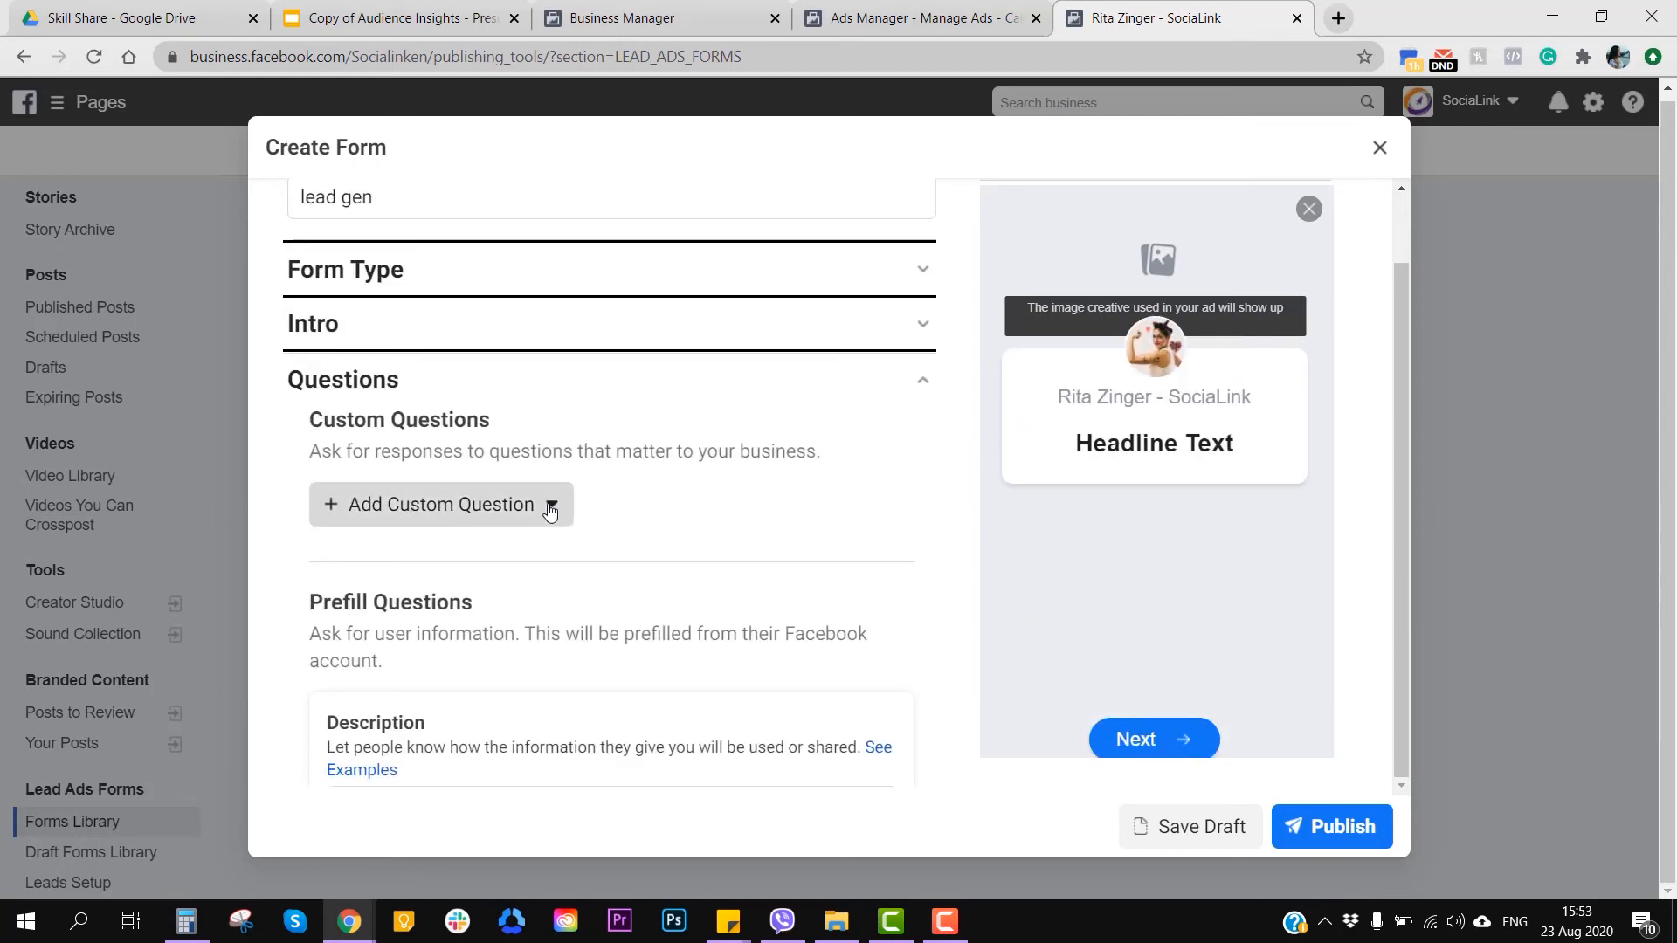
pyautogui.click(550, 512)
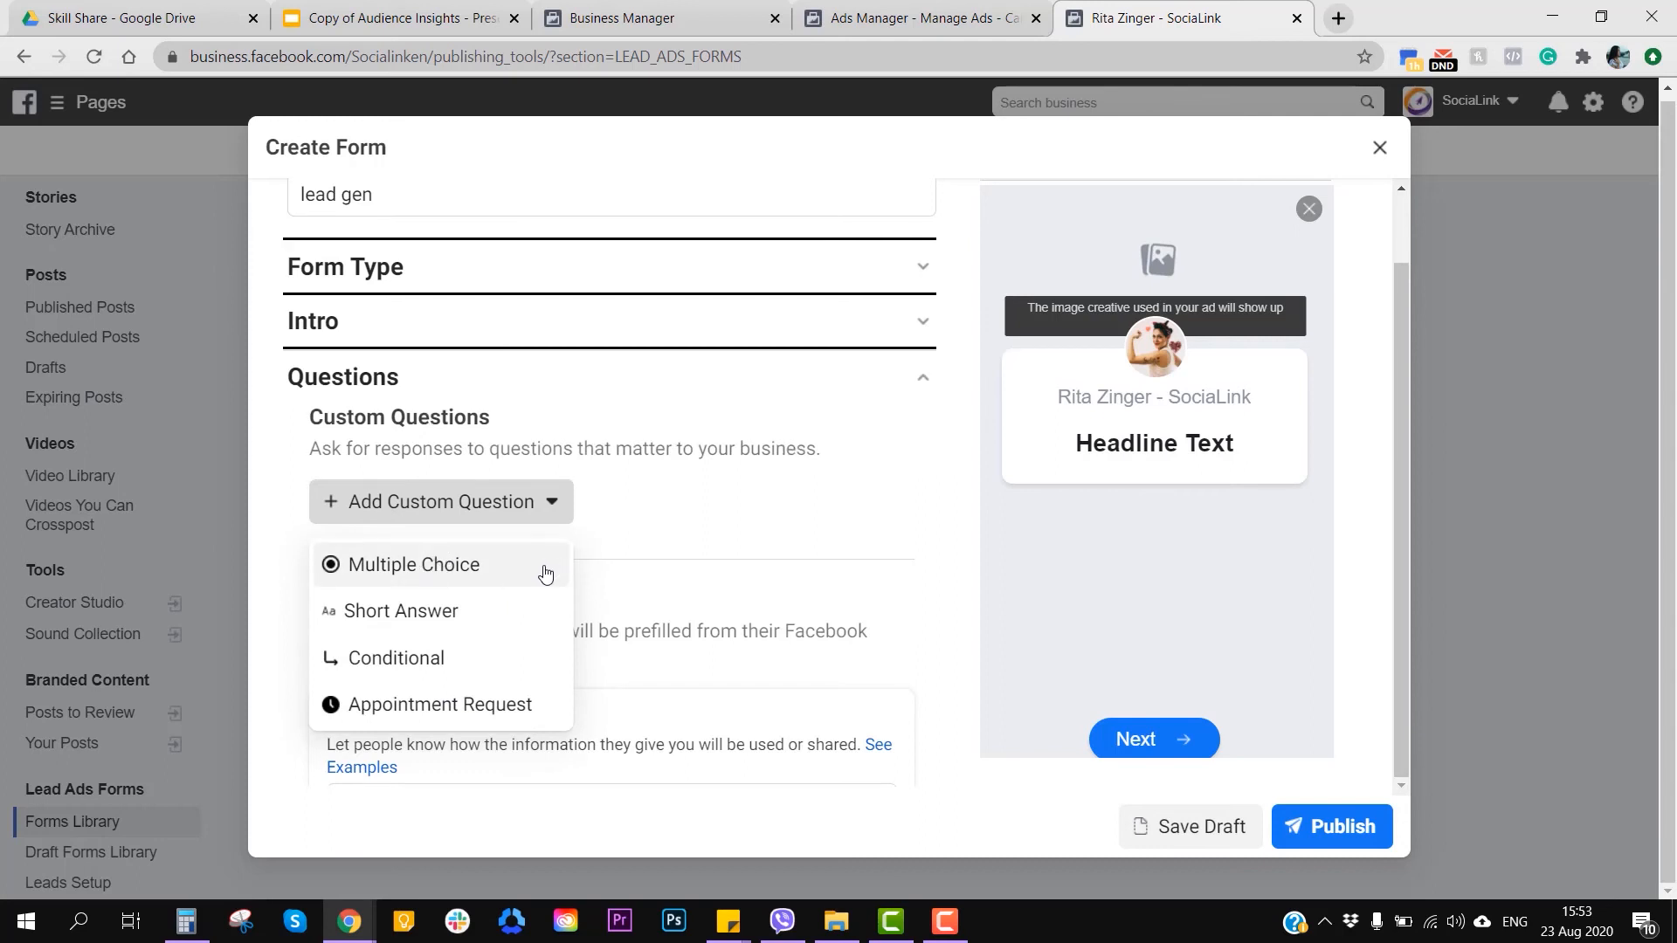
pyautogui.click(491, 569)
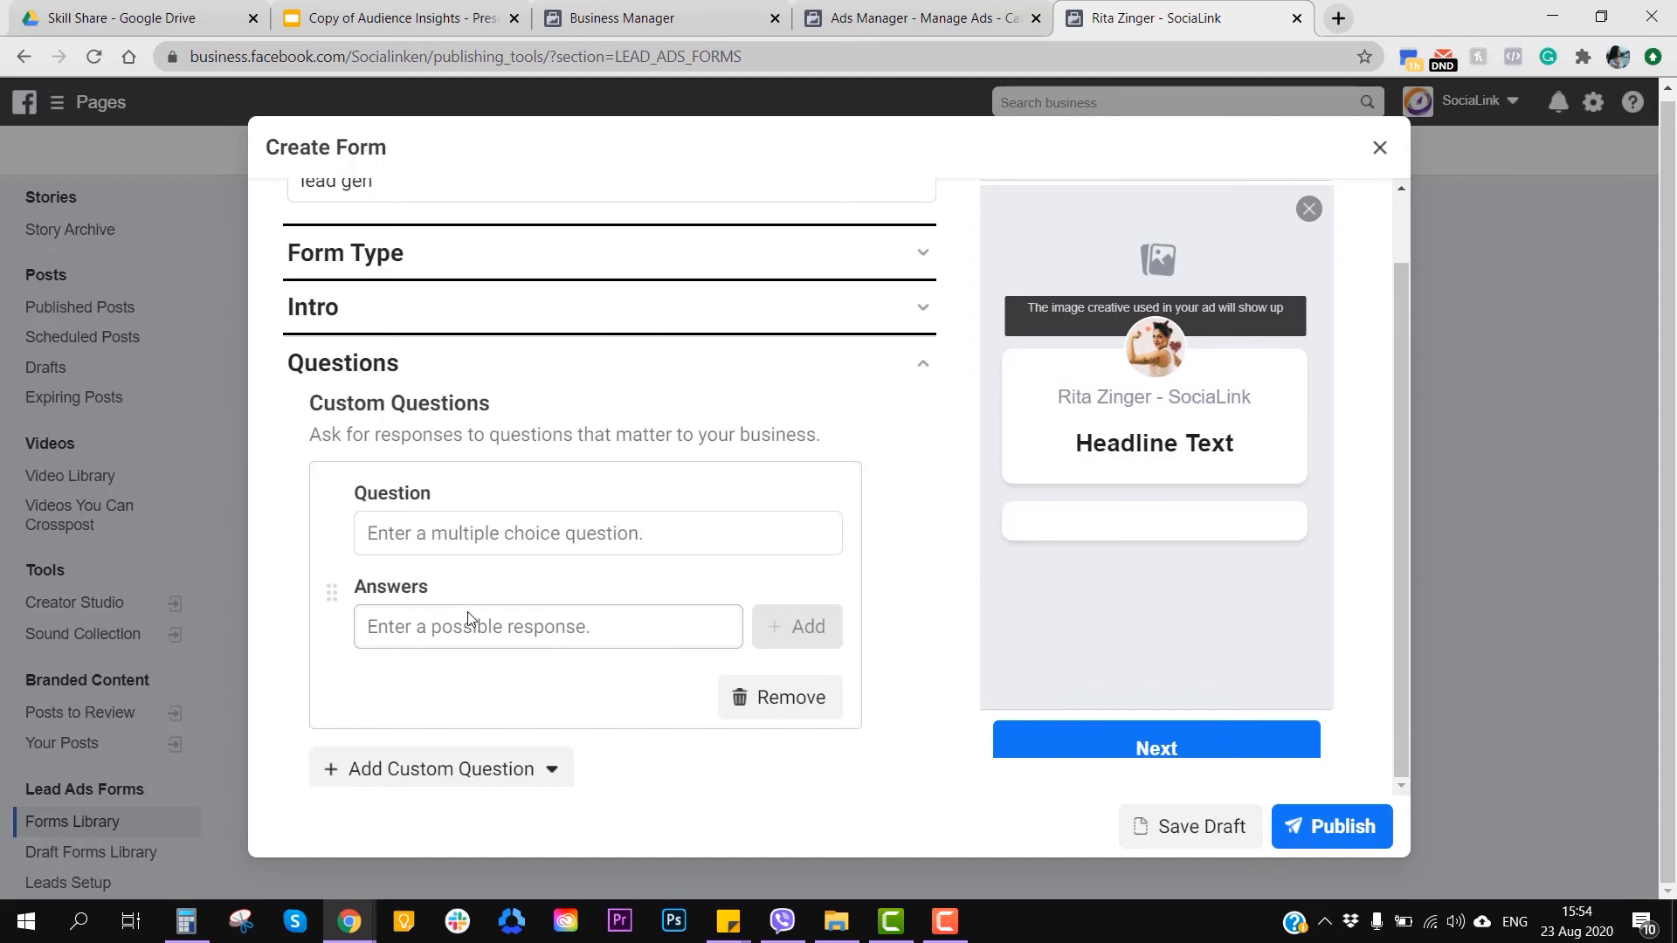
# Enter "Do you know what is squat?" as the multiple choice question text
pyautogui.click(475, 532)
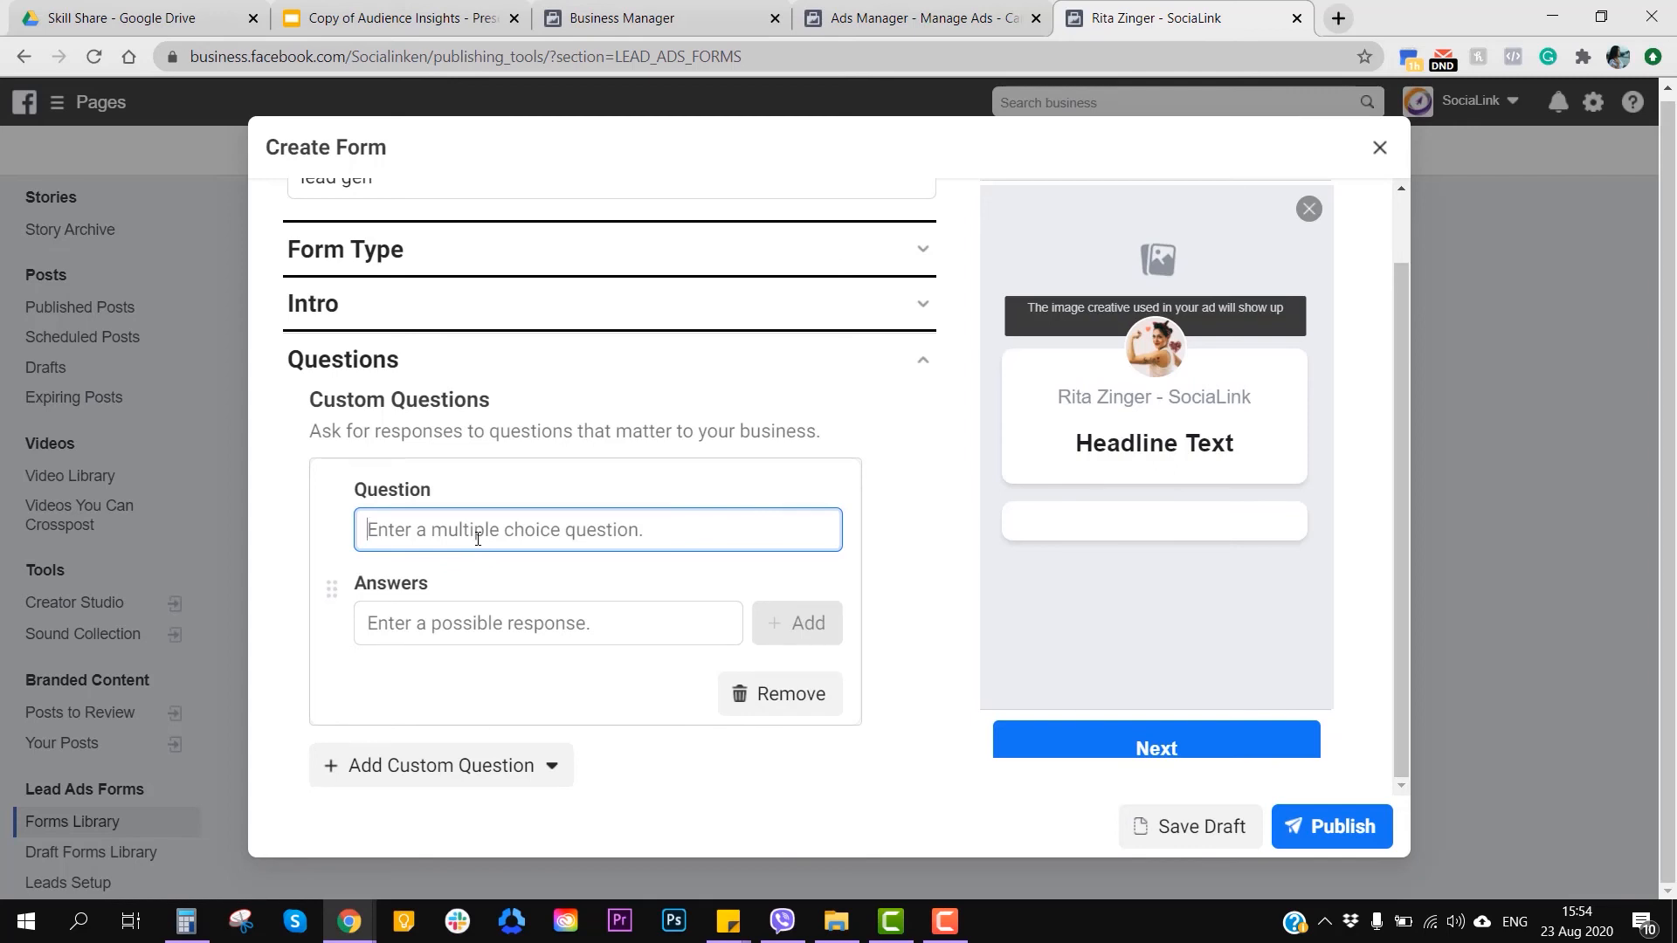
pyautogui.write('Do you know')
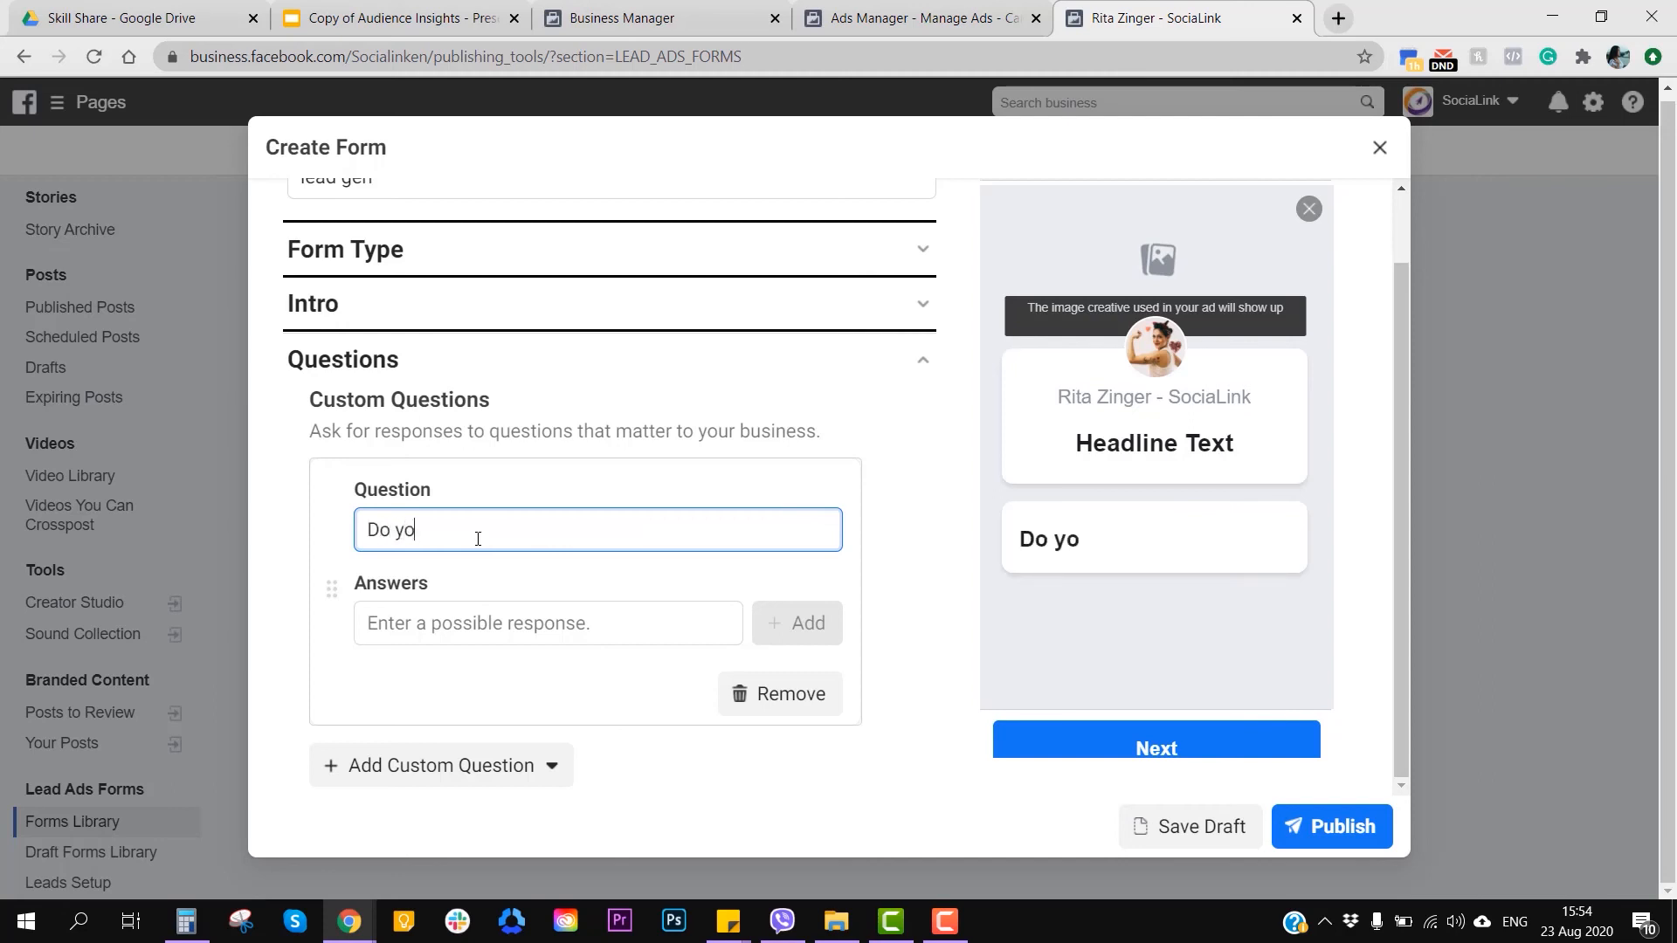
pyautogui.write('t is')
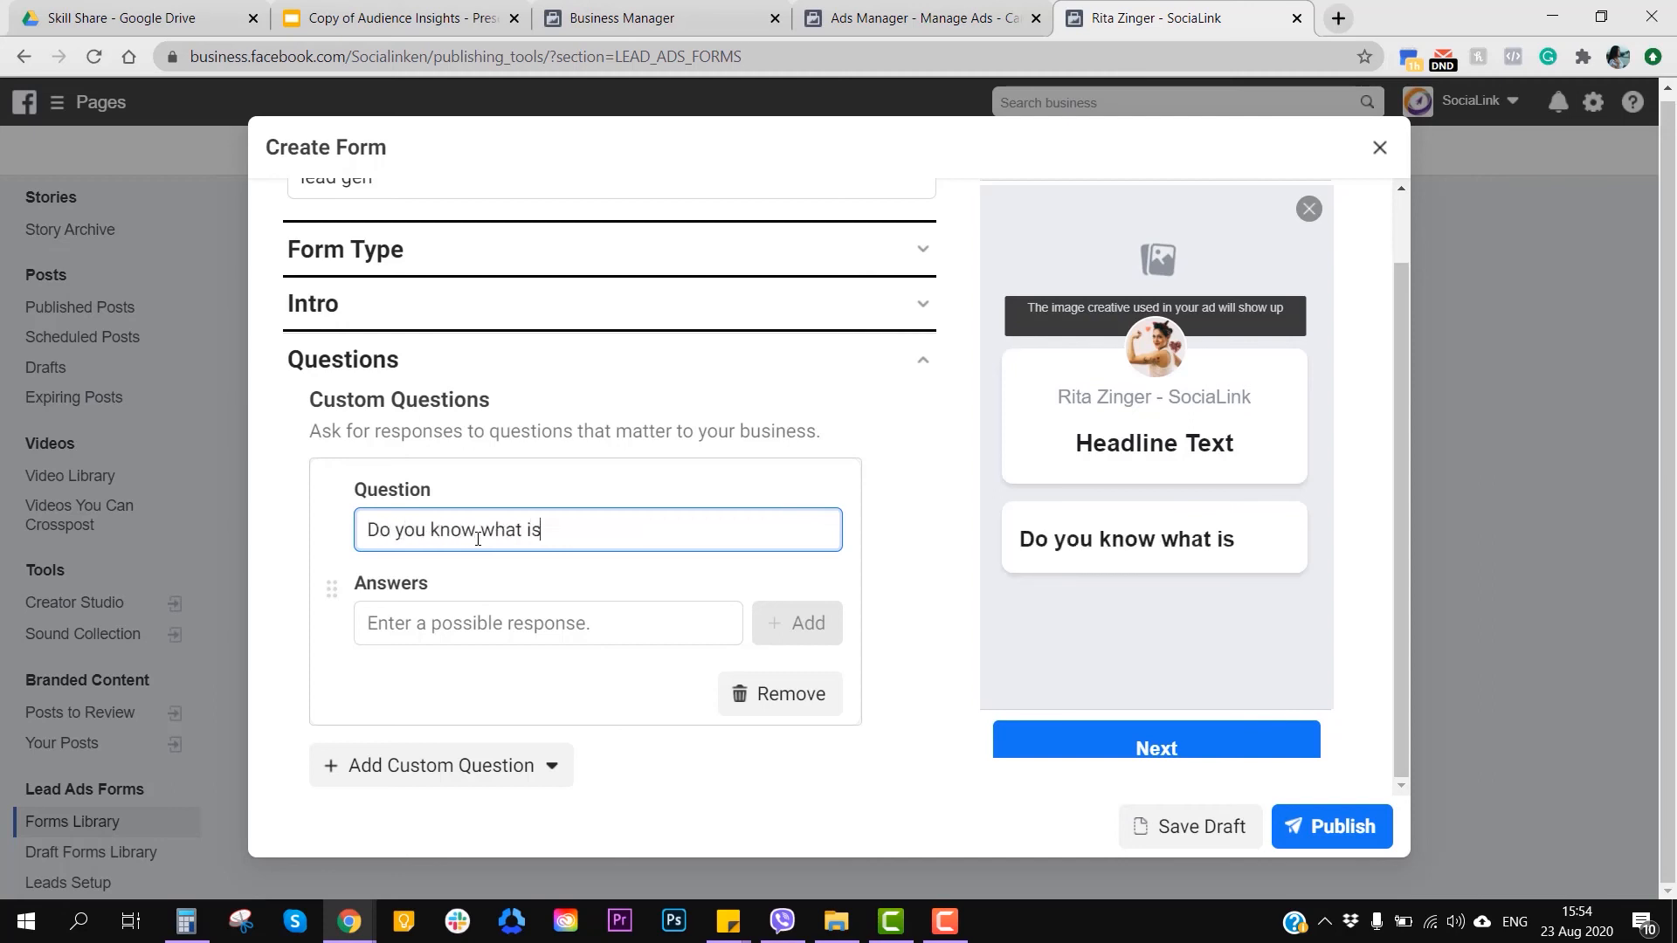
pyautogui.write(' squat>')
pyautogui.press('BackSpace')
pyautogui.write('?')
# Add "yes" and "no" as the possible answers to the squat question
pyautogui.click(480, 617)
pyautogui.write('yes')
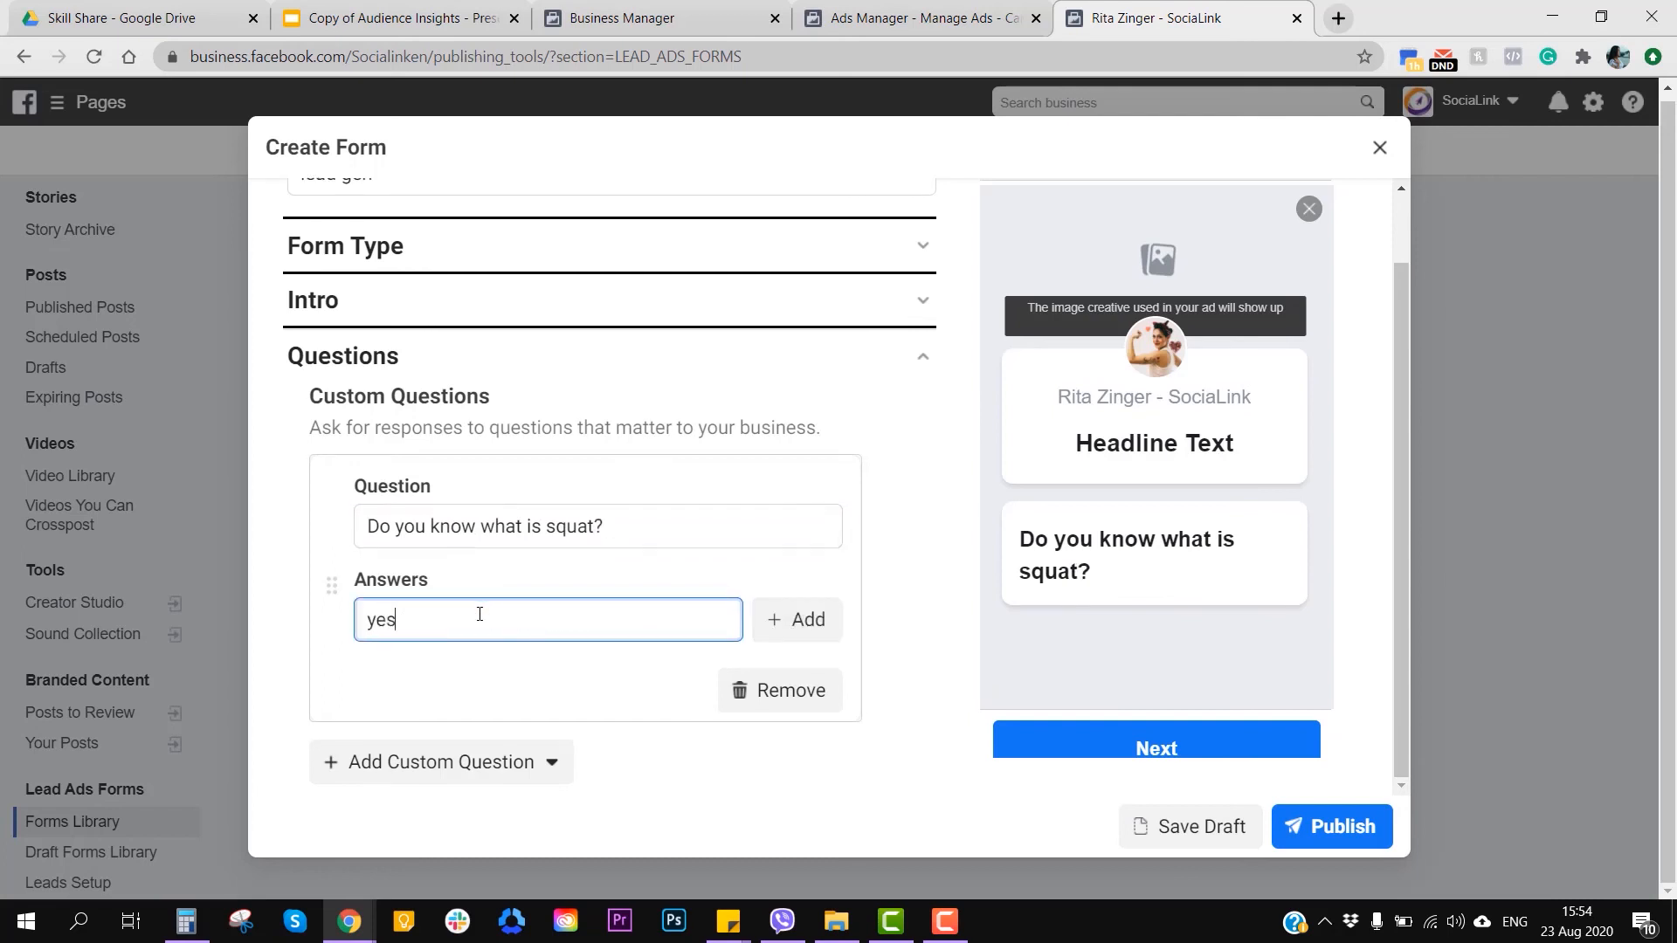
pyautogui.click(787, 620)
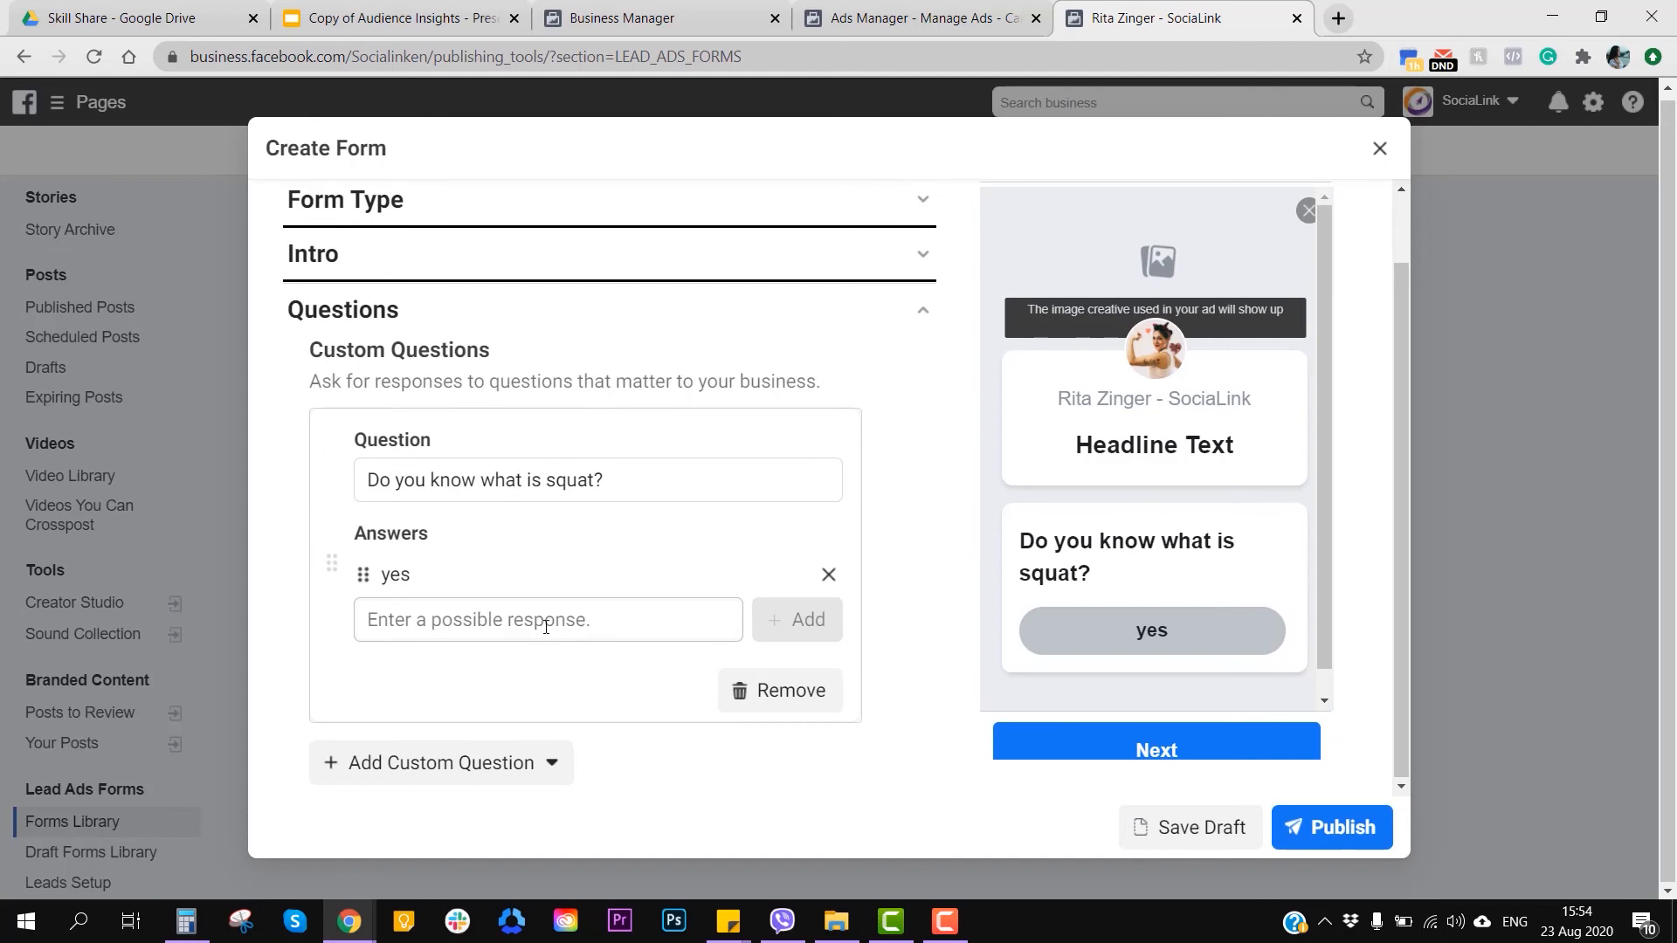
pyautogui.write('no')
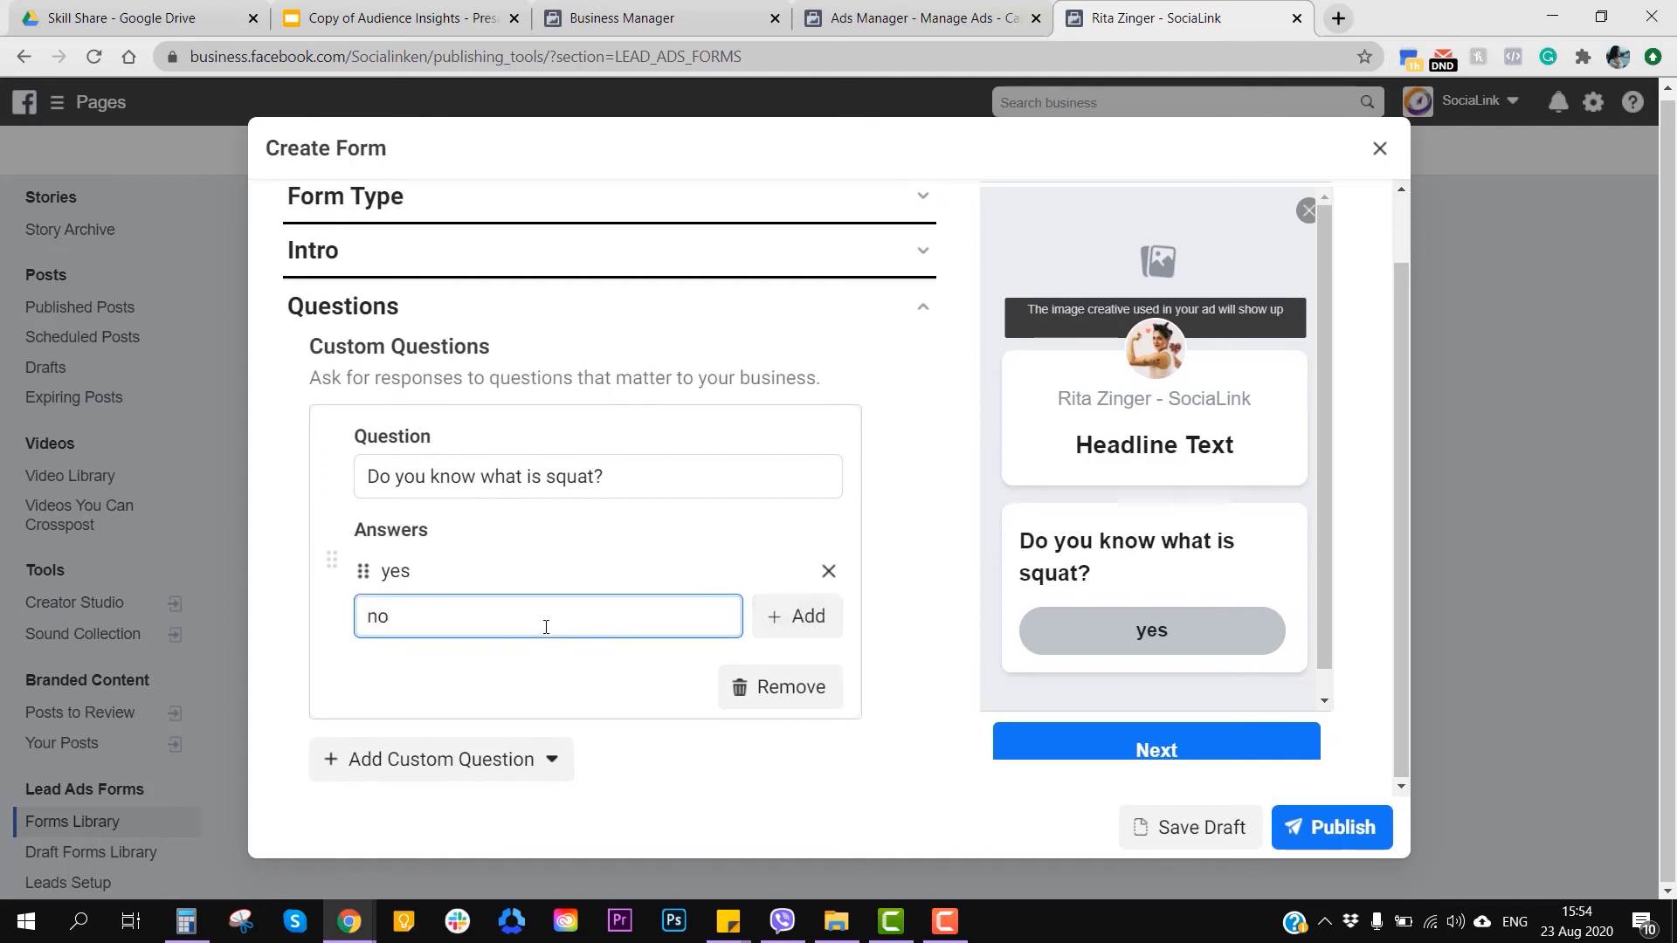
pyautogui.press('Return')
# Examine the custom question in the form preview and try out its "yes" answer
pyautogui.scroll(-1, 1288, 554)
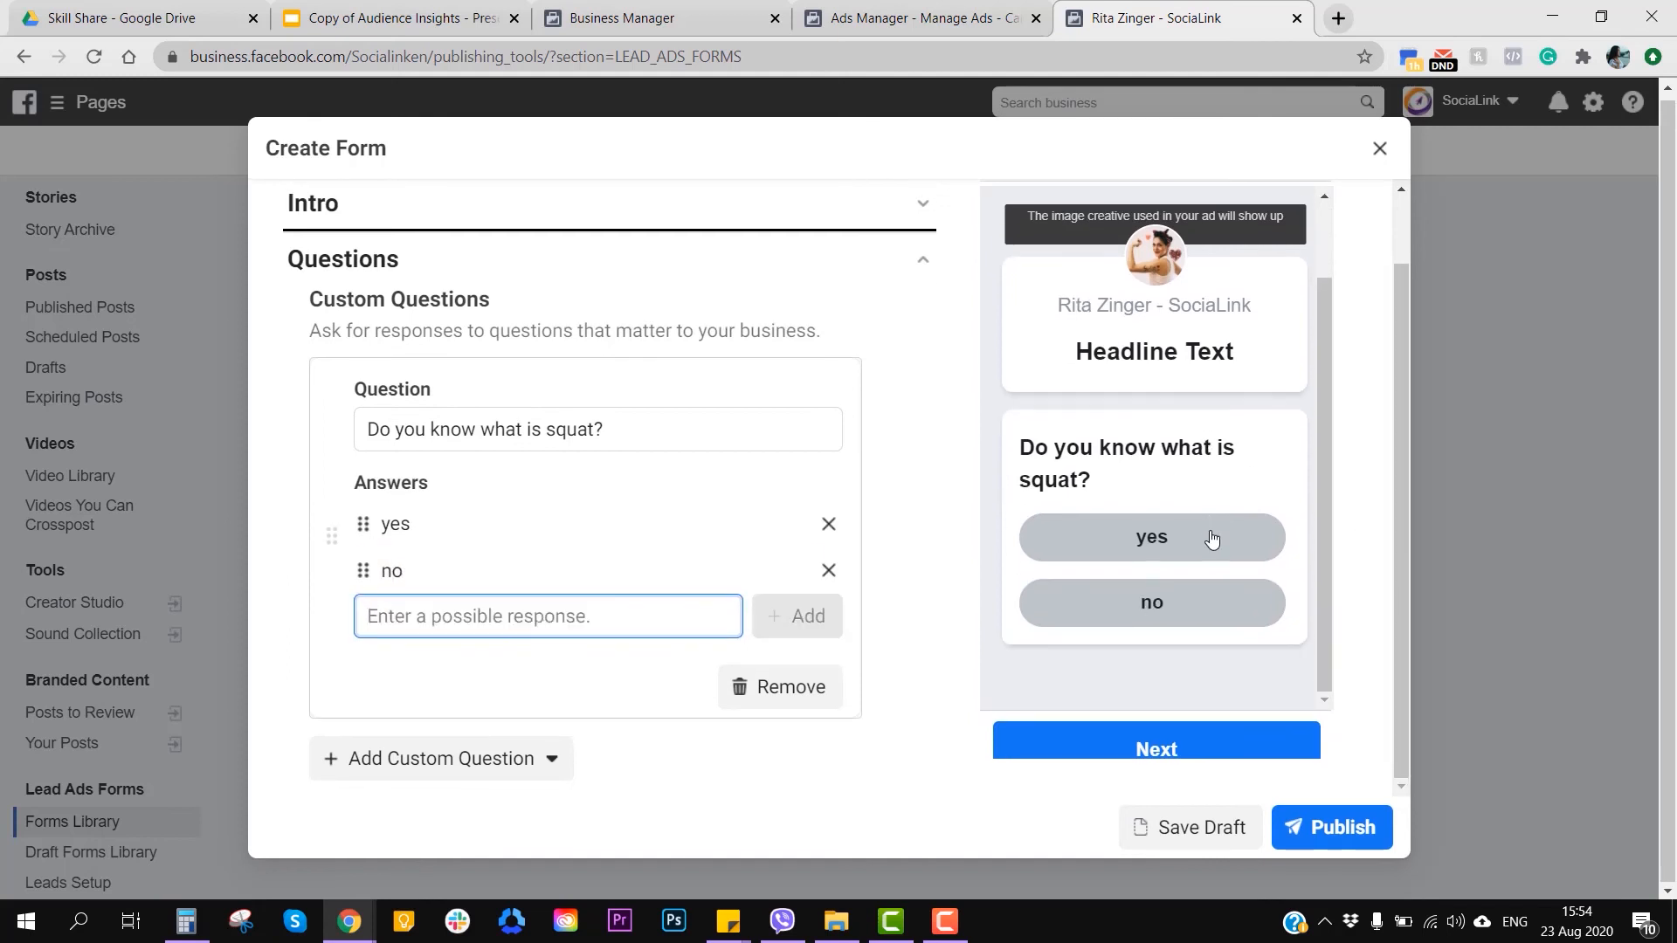
pyautogui.scroll(1, 1242, 556)
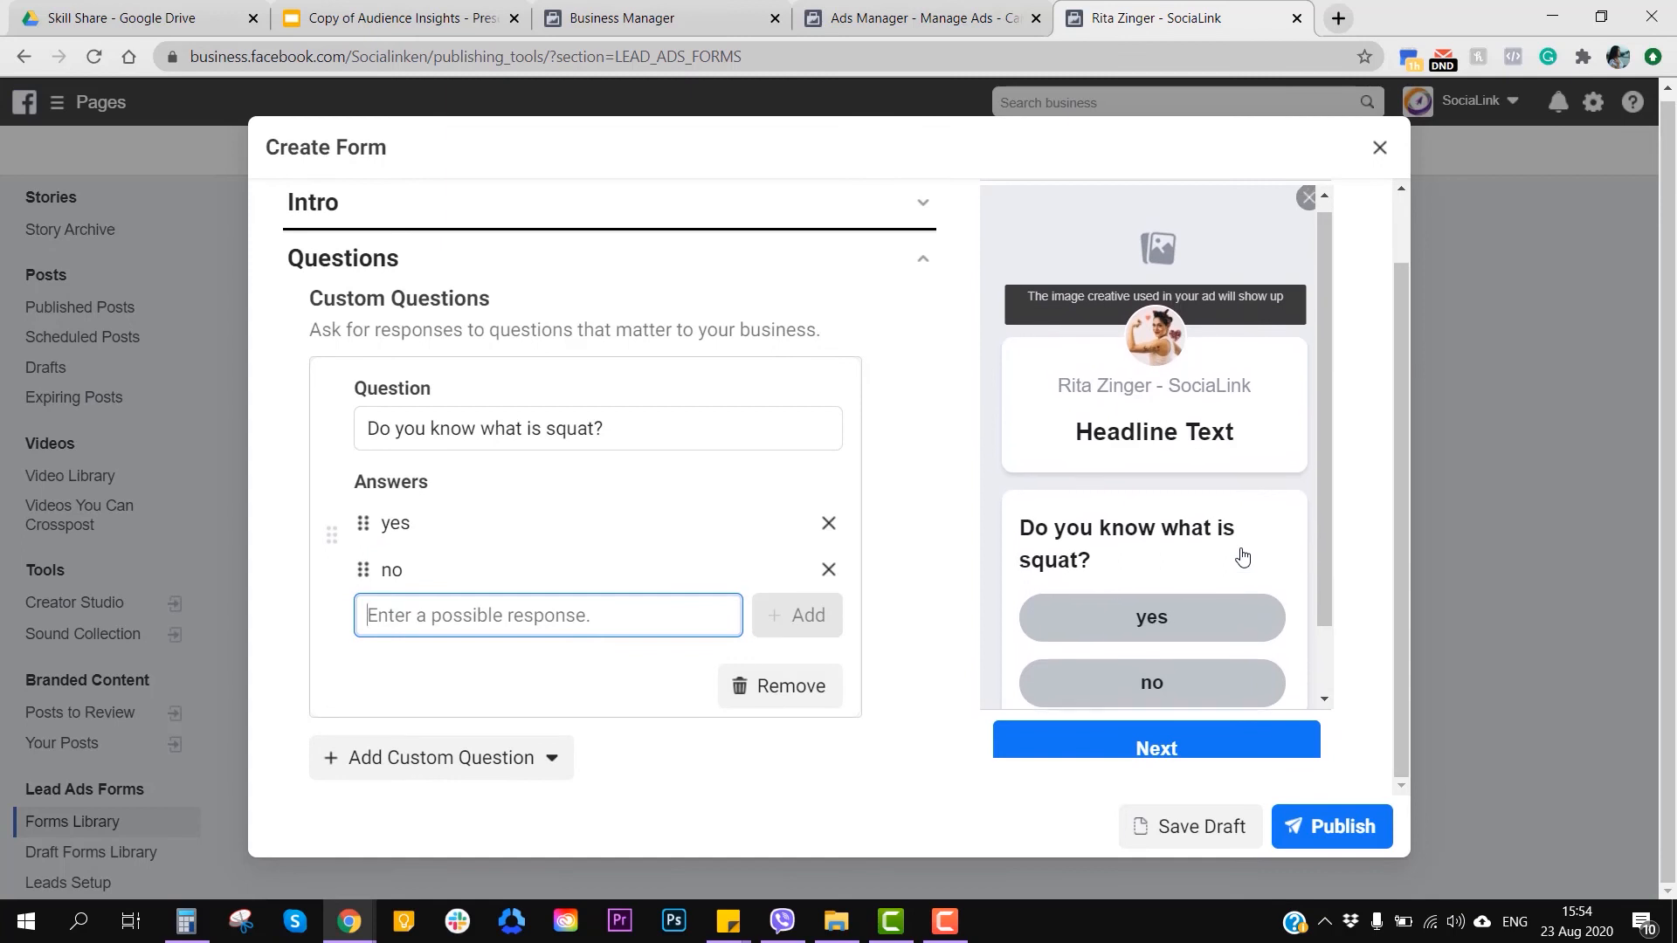
pyautogui.scroll(-1, 1181, 581)
pyautogui.scroll(1, 1127, 419)
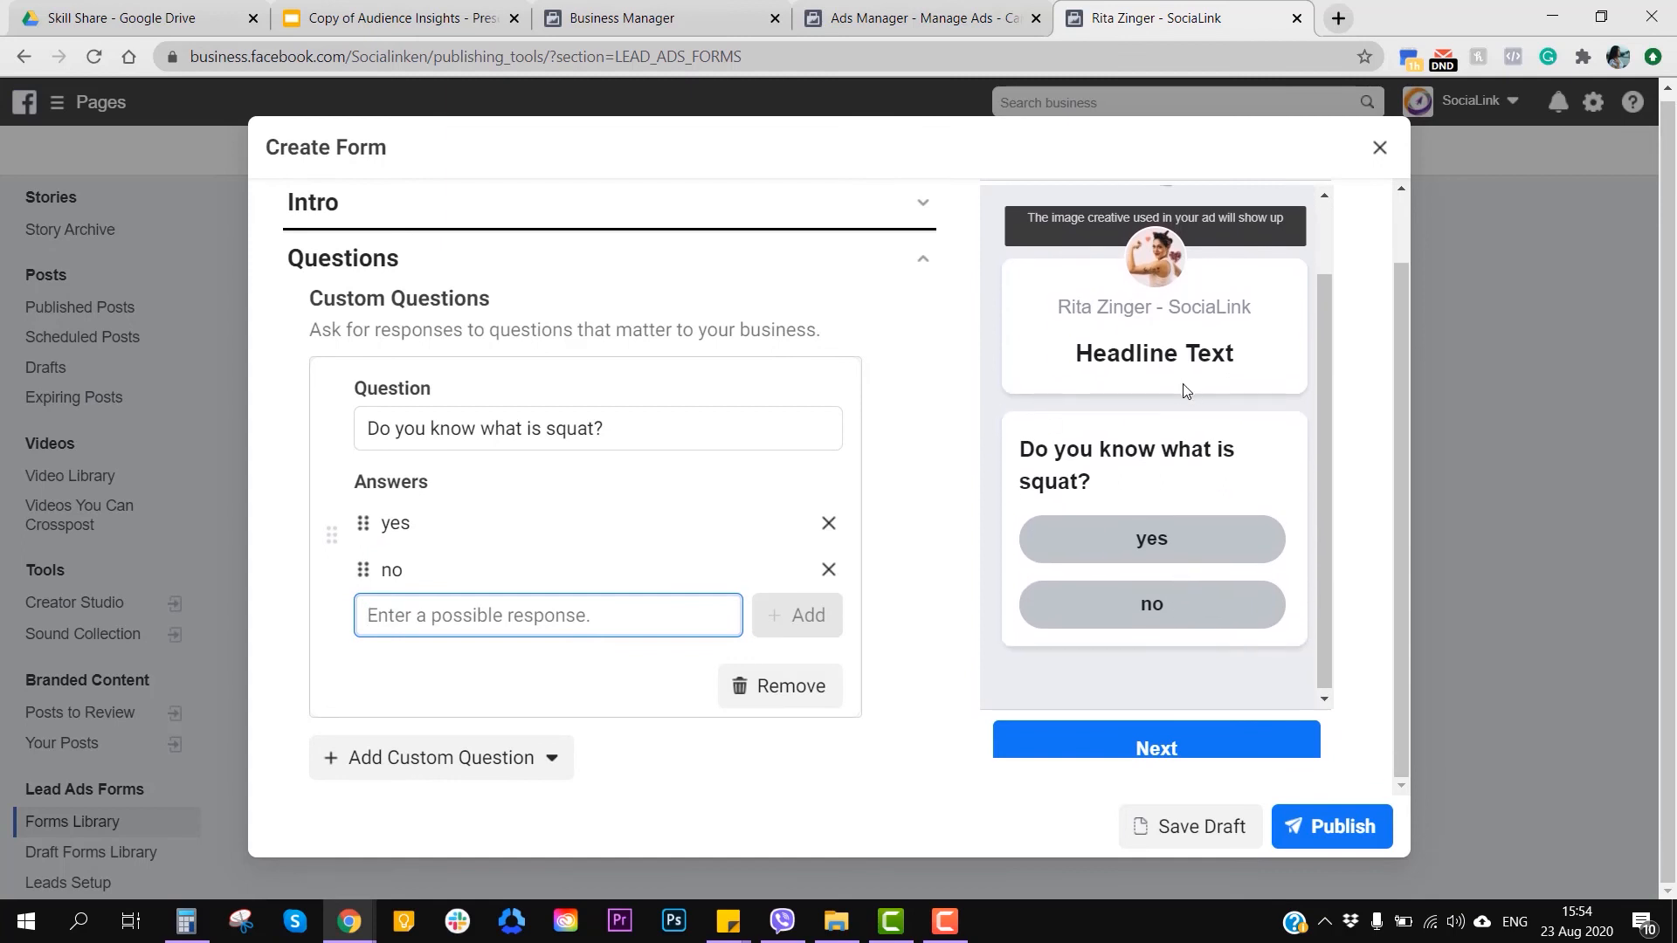
pyautogui.scroll(1, 1034, 447)
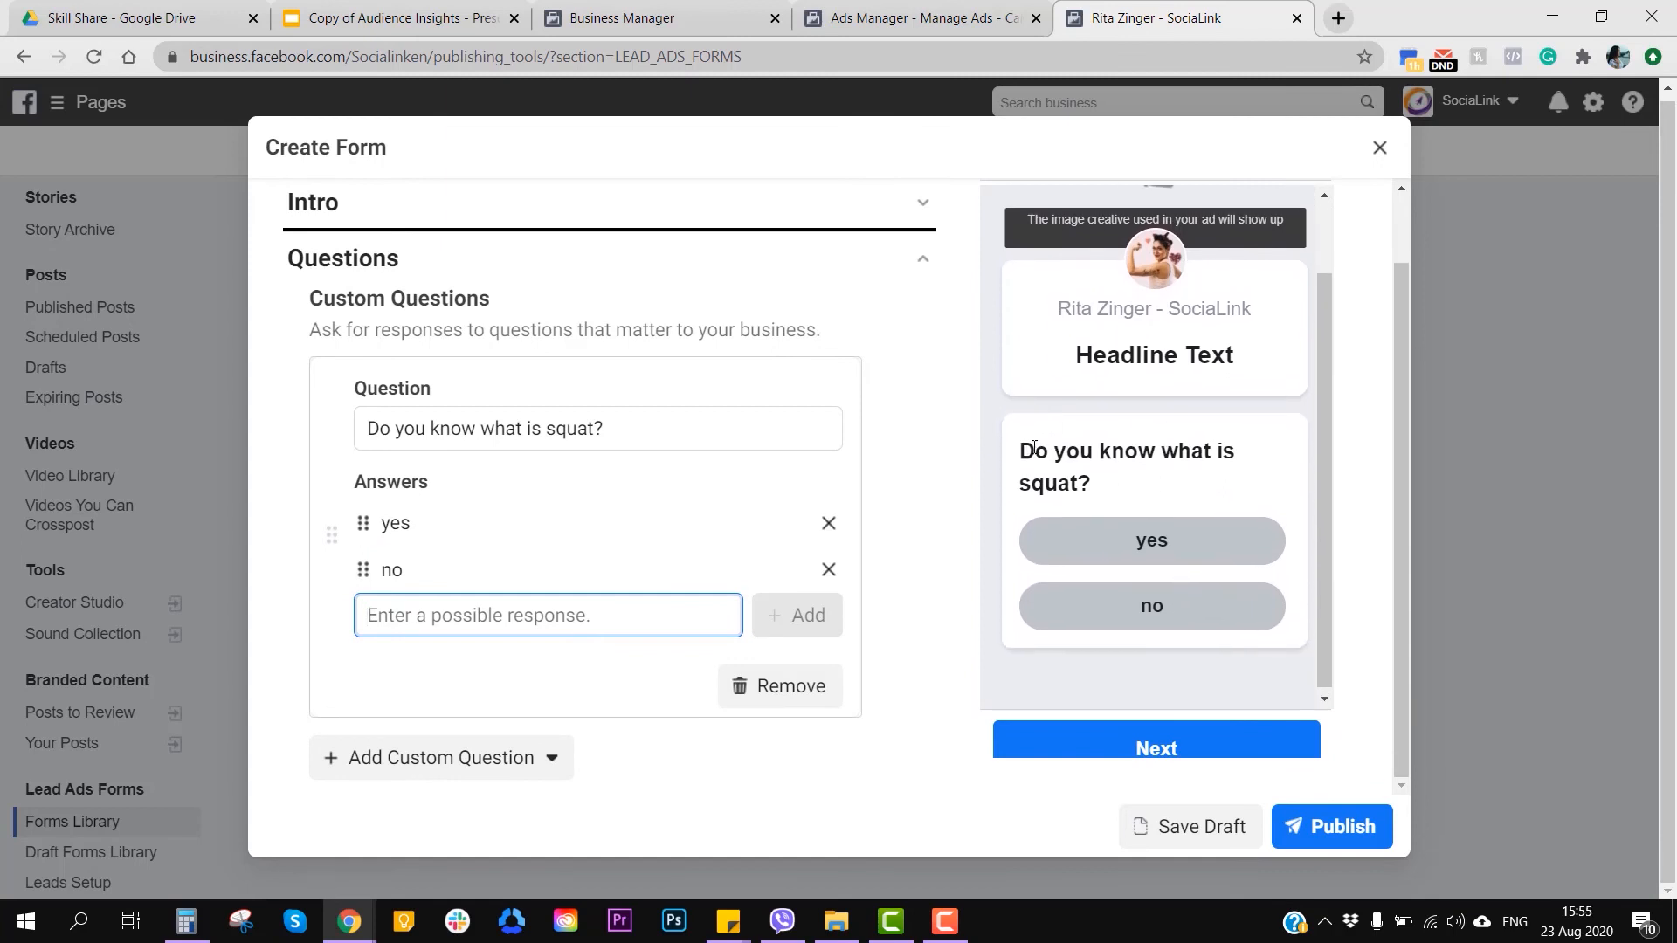
pyautogui.click(1150, 542)
pyautogui.scroll(-1, 1211, 663)
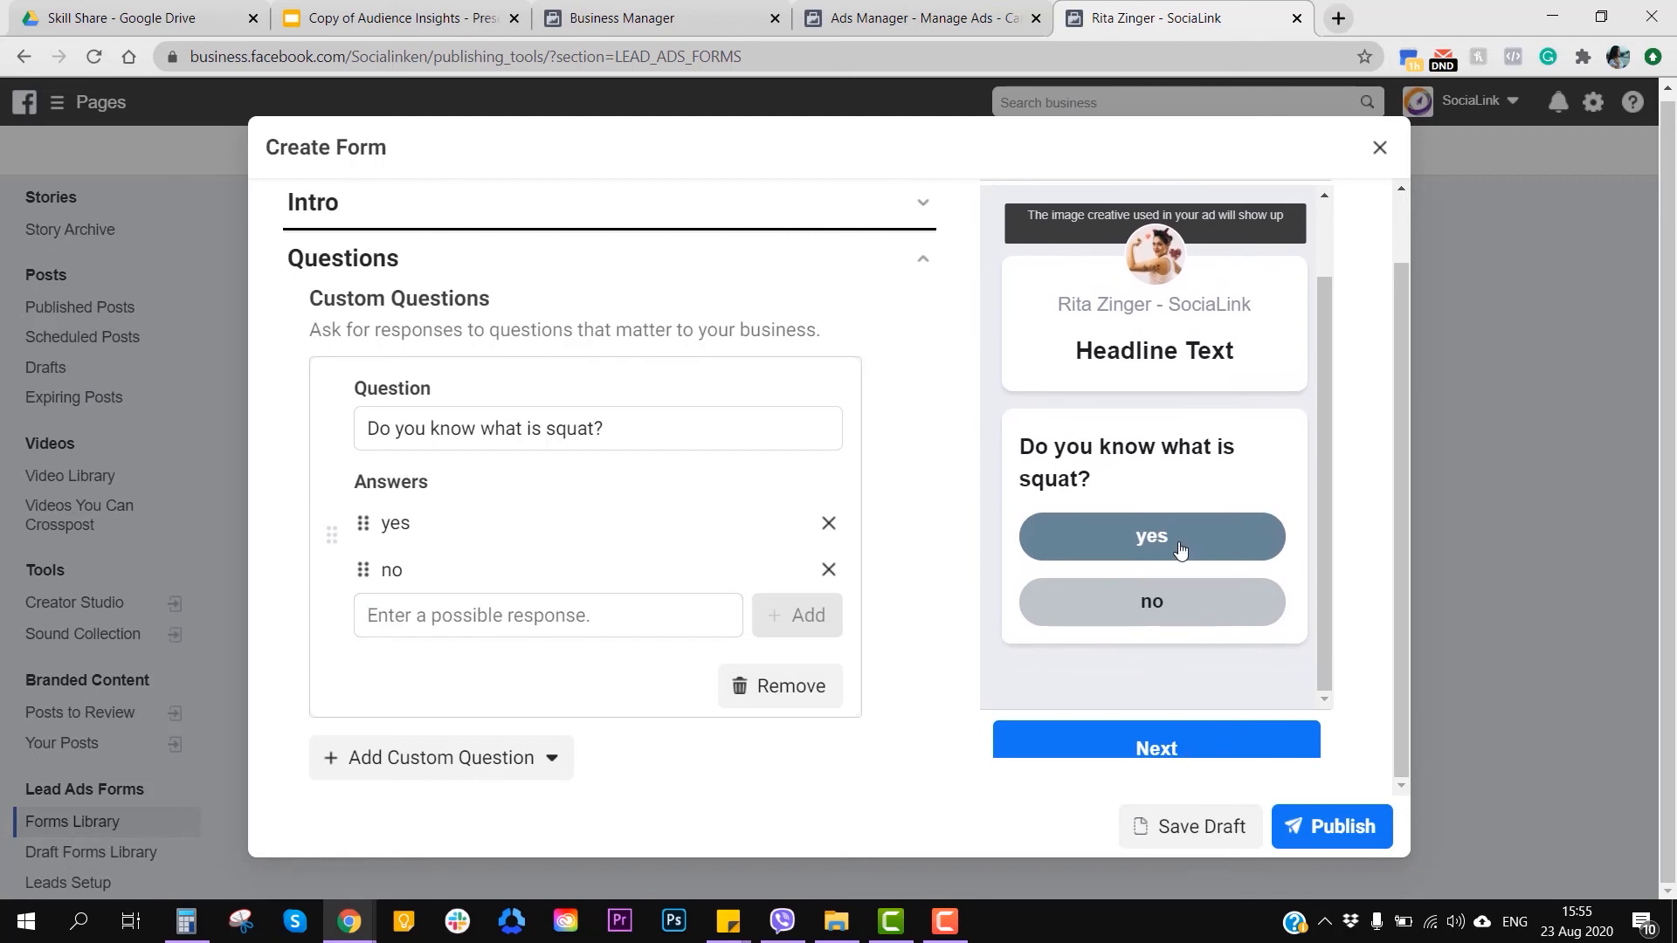
# Review the custom question and the prefill fields throughout the form's Questions section
pyautogui.scroll(-7, 798, 445)
pyautogui.scroll(4, 595, 364)
pyautogui.scroll(-5, 463, 738)
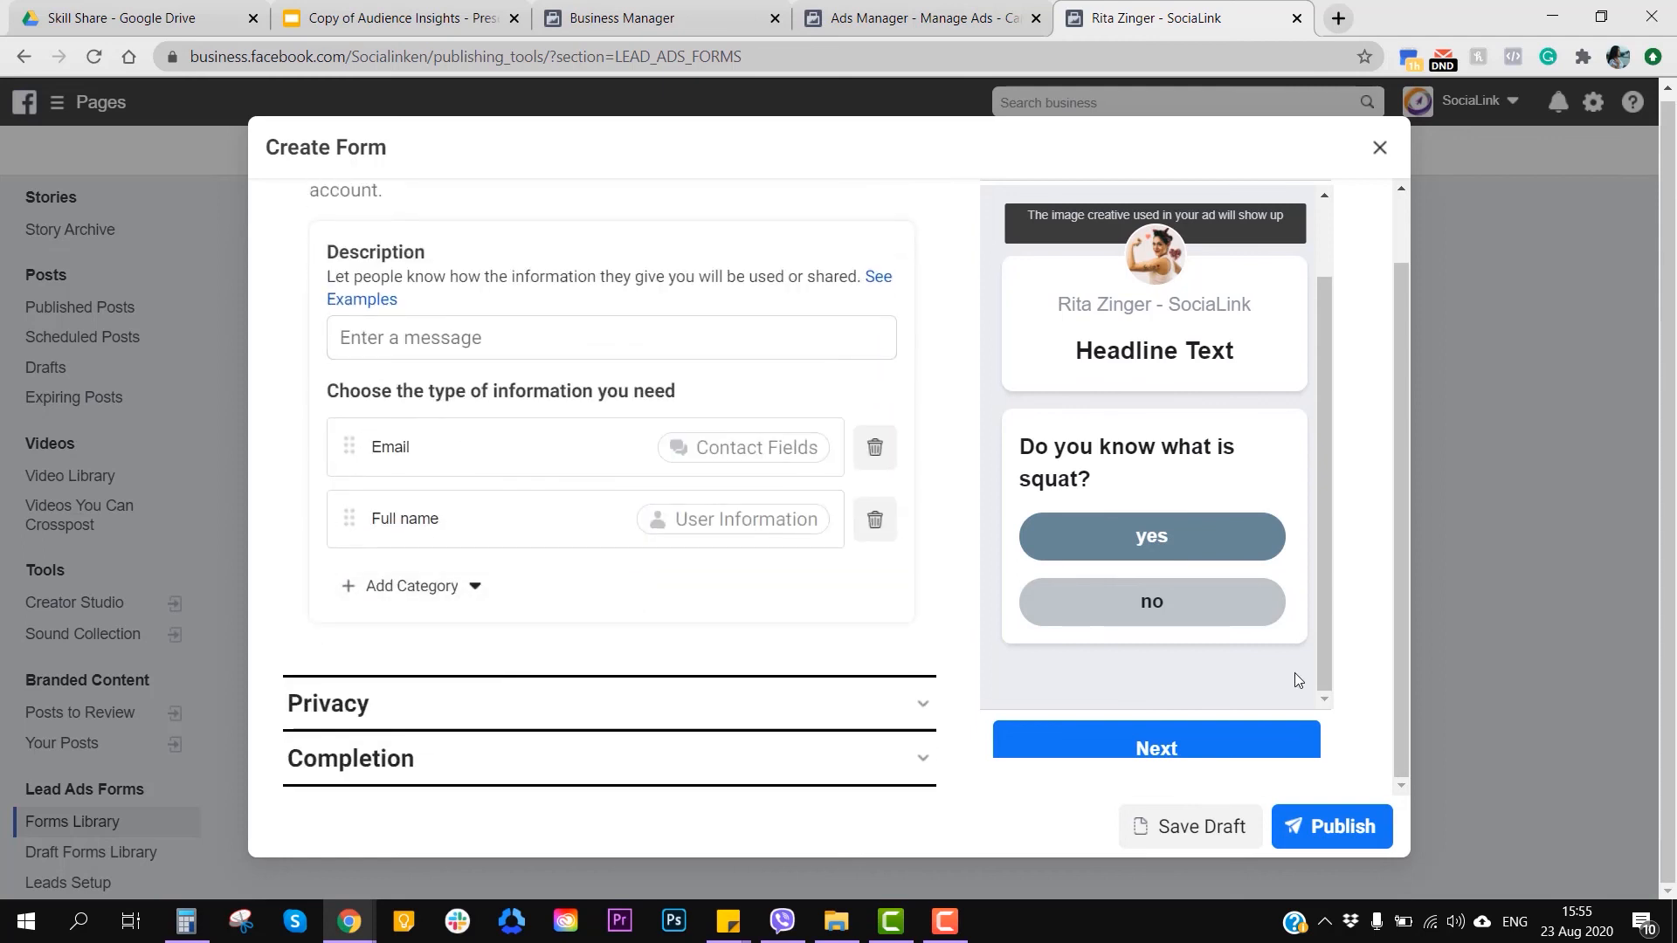
pyautogui.scroll(4, 660, 655)
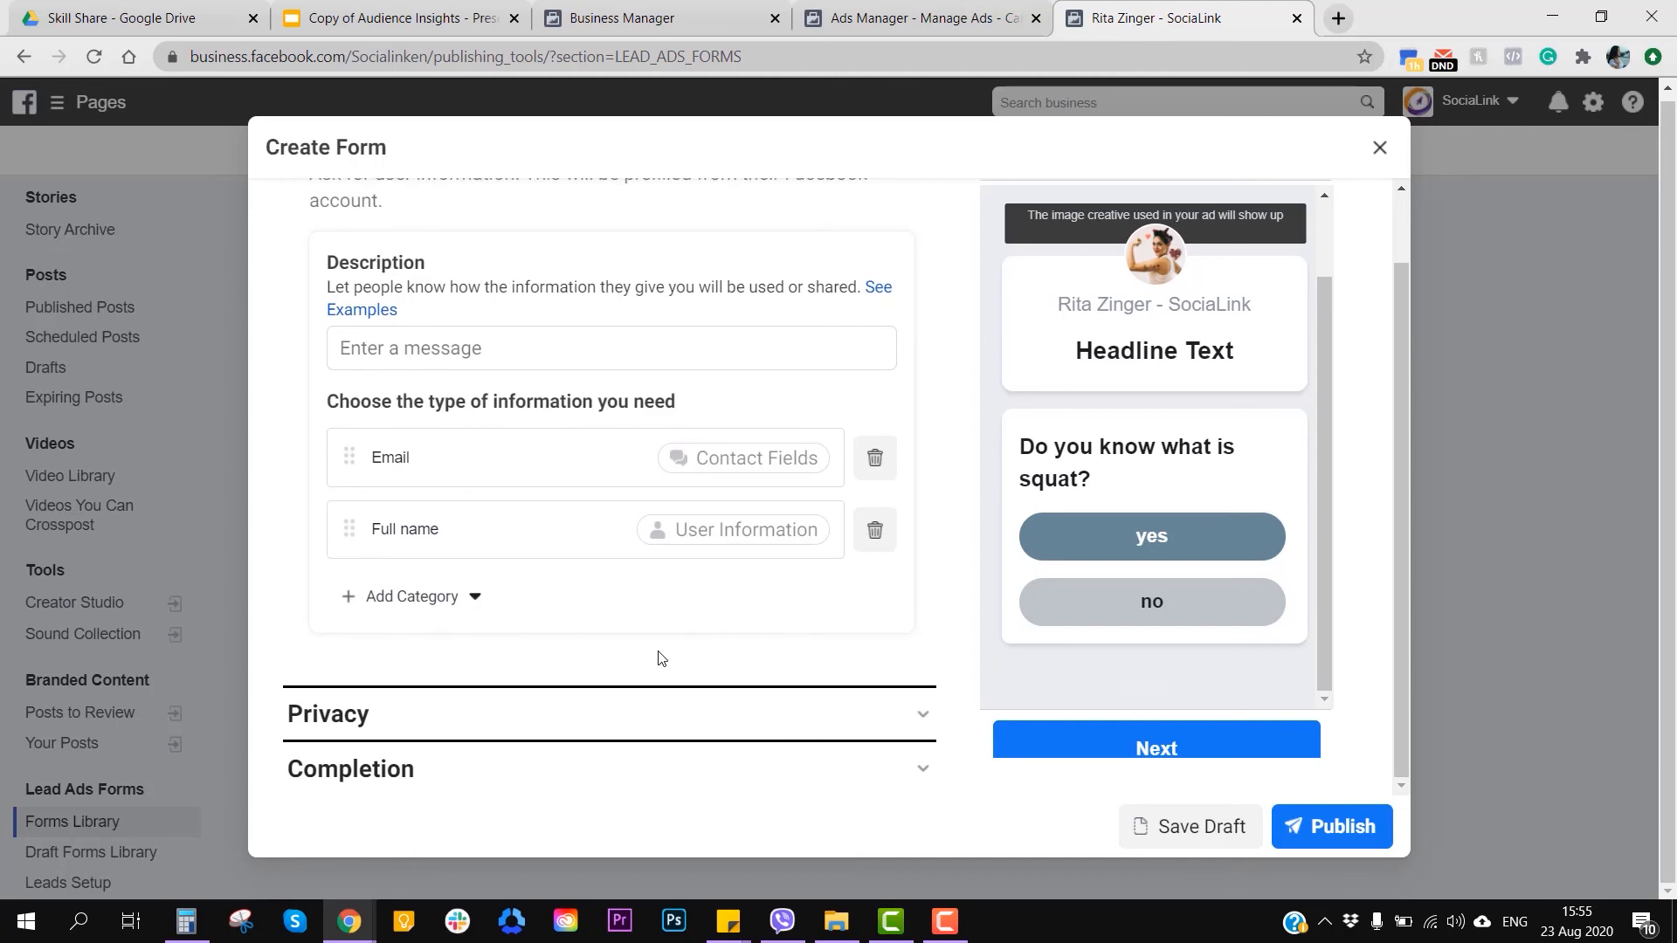
pyautogui.scroll(4, 659, 651)
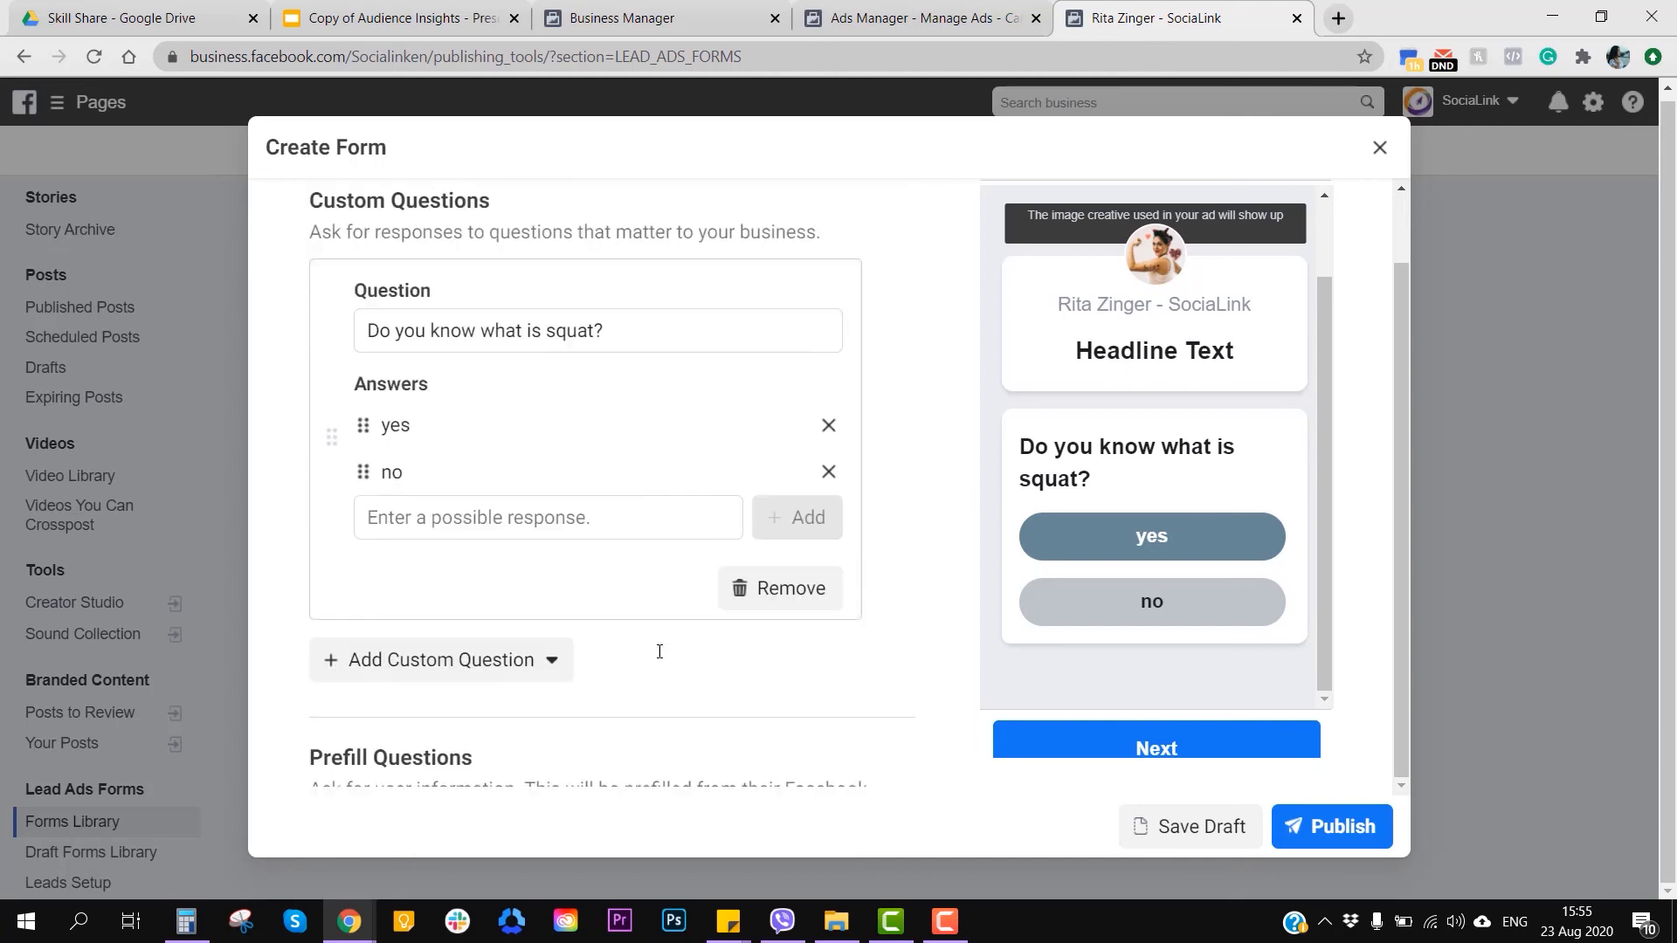
pyautogui.scroll(3, 659, 655)
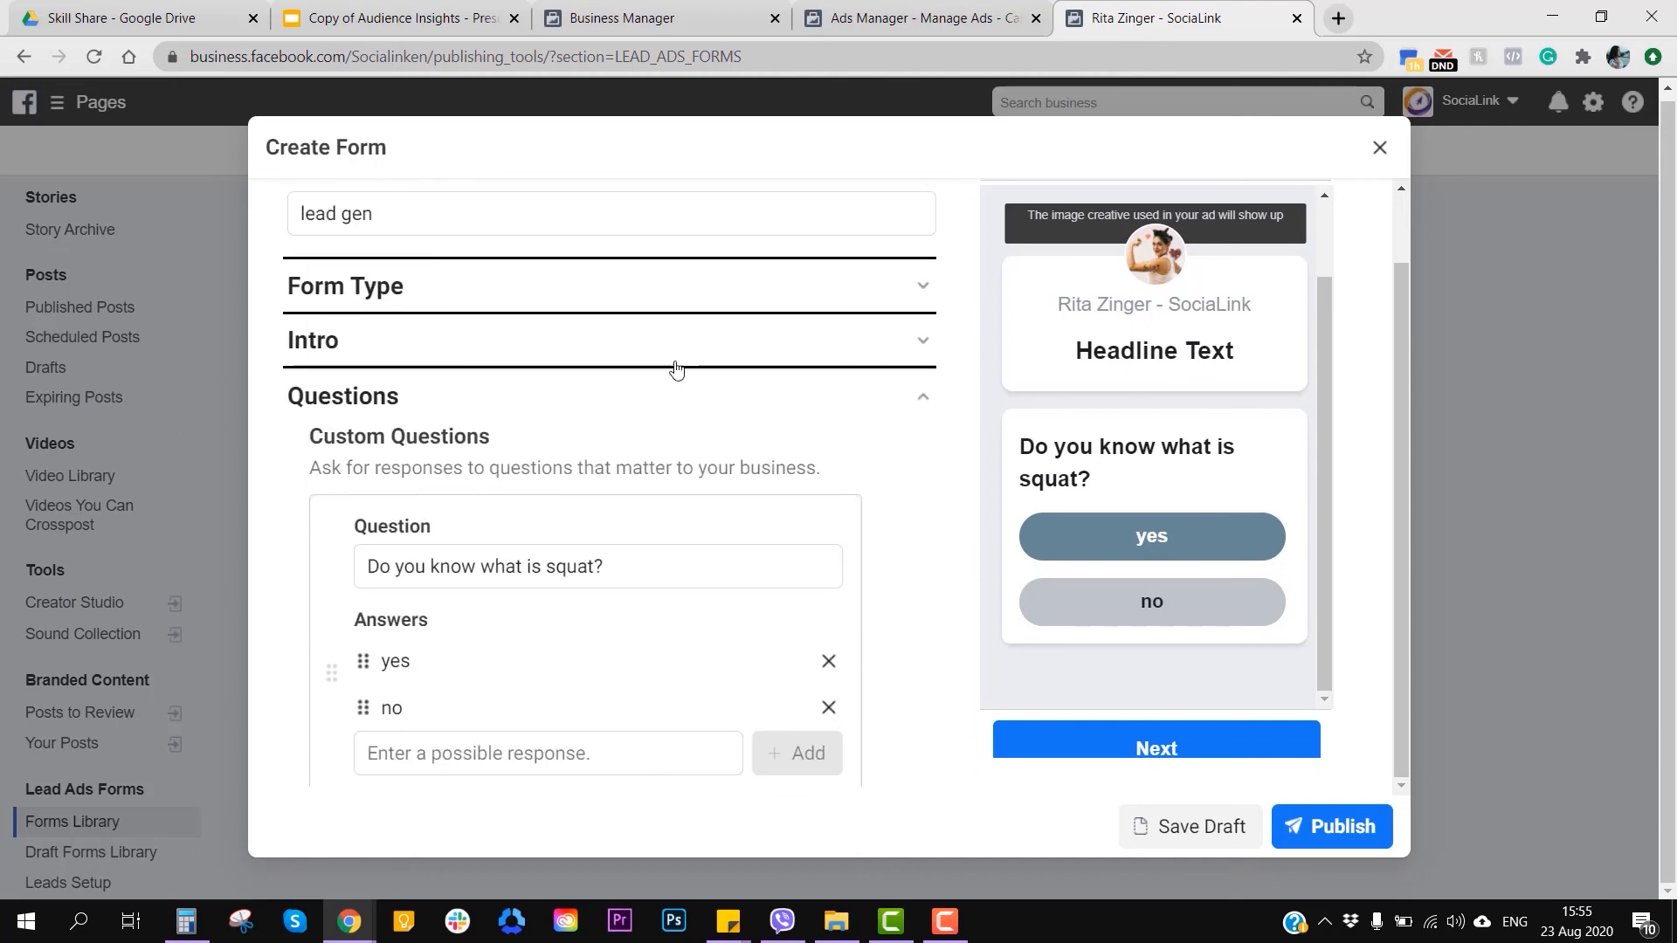
pyautogui.scroll(-2, 487, 386)
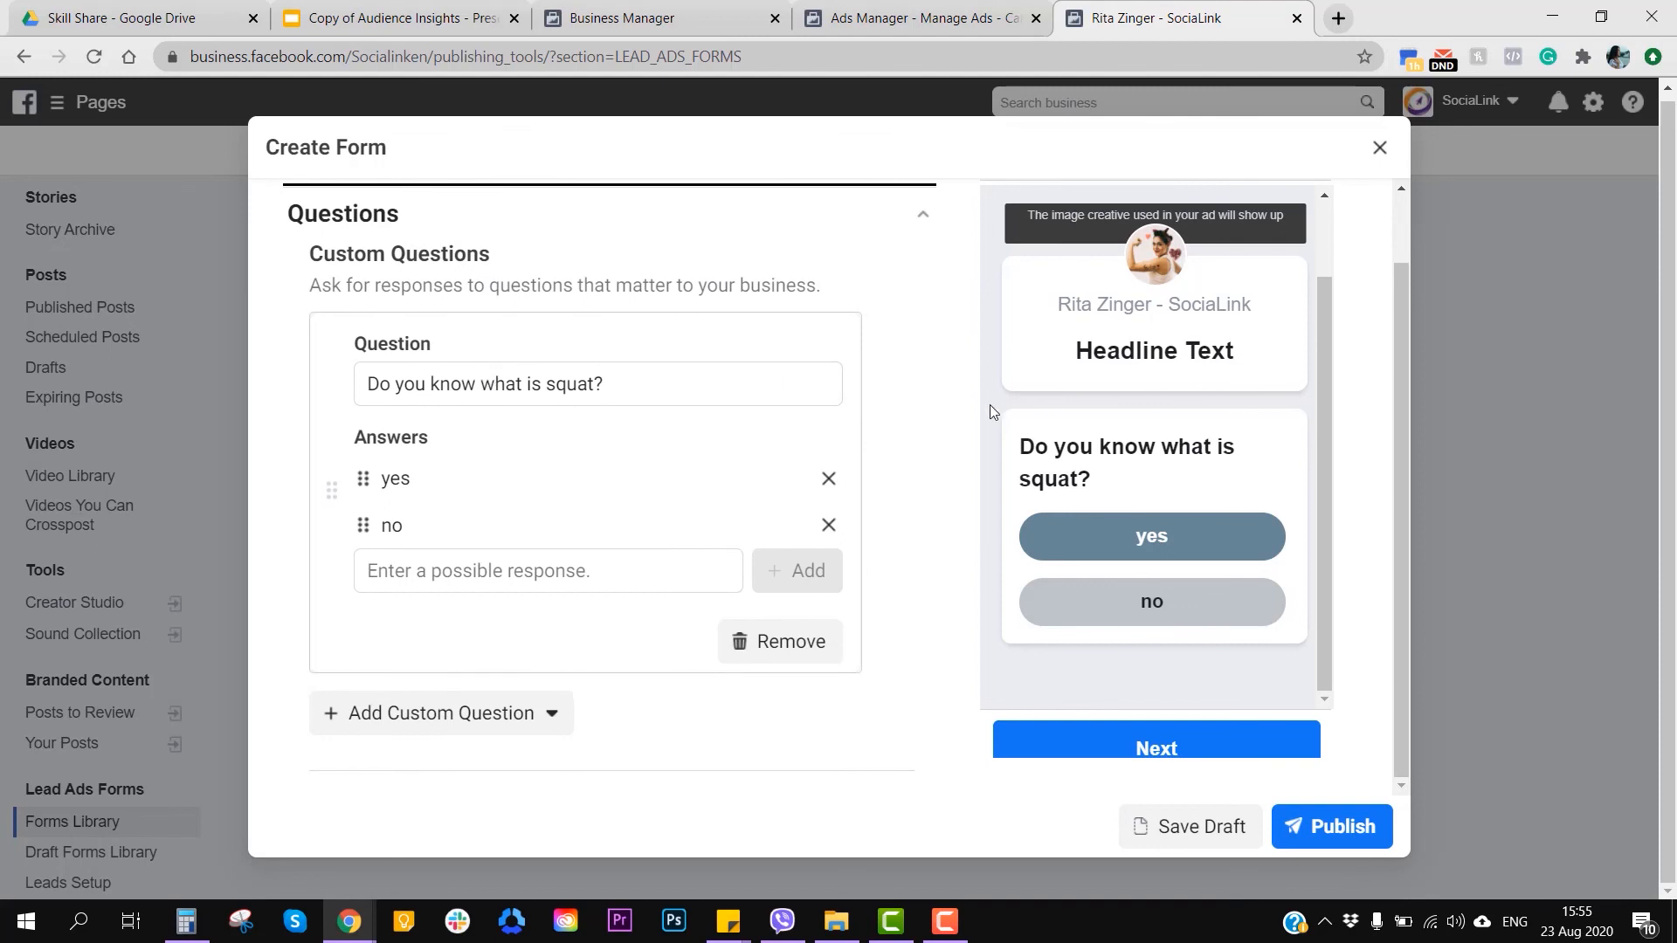